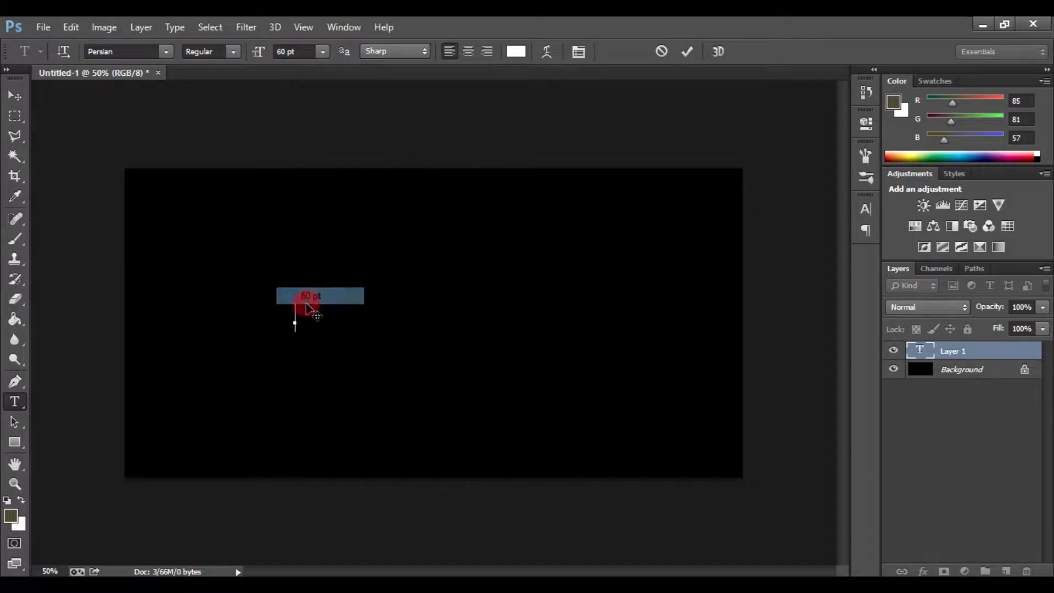
- Type the word SILVER as a 60 pt text layer on the canvas
click(288, 52)
click(305, 317)
text(SILVER)
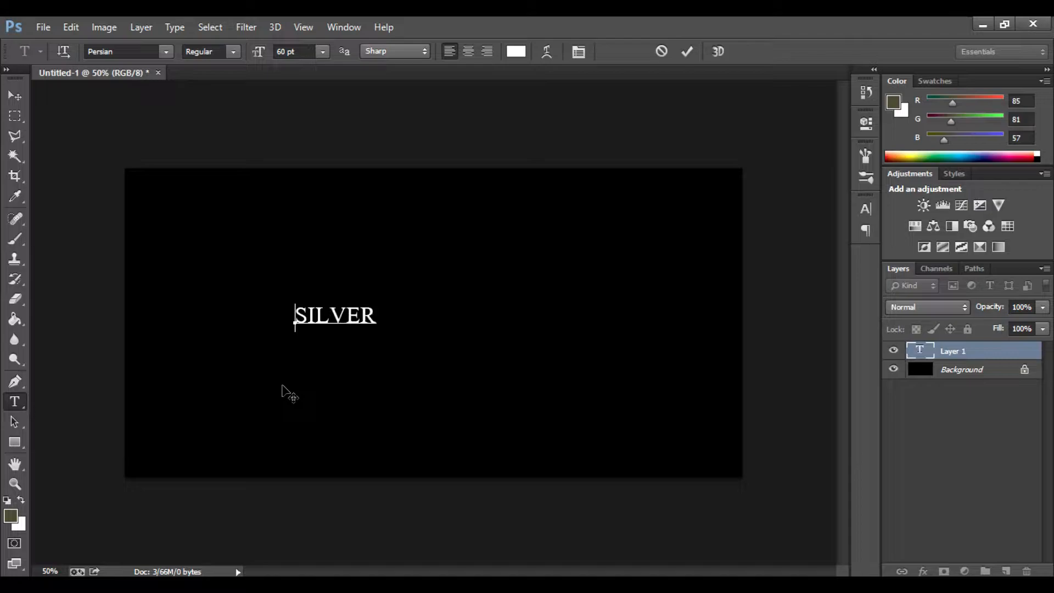
double_click(355, 317)
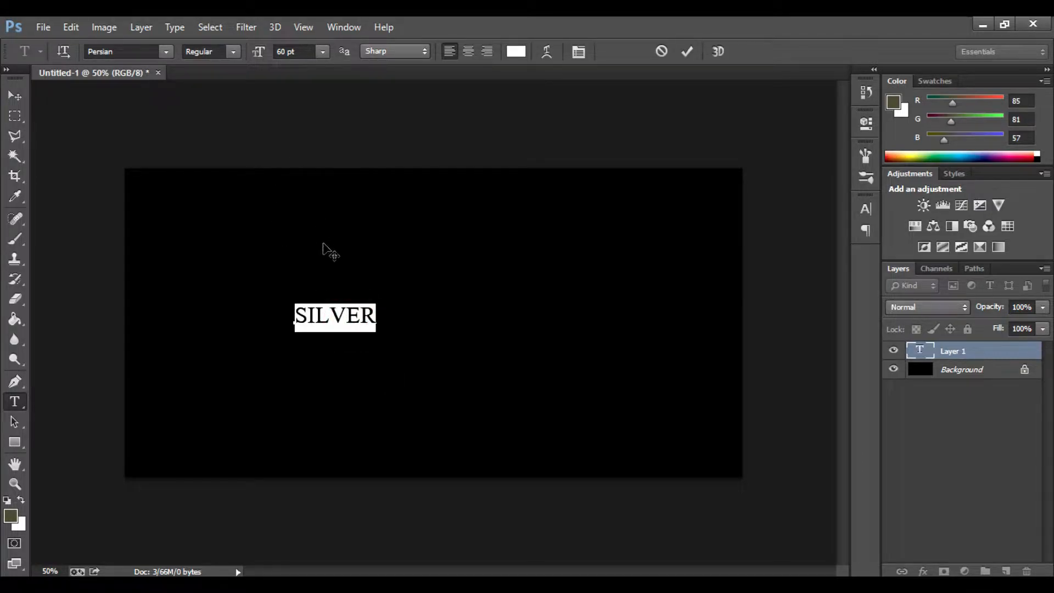
click(15, 96)
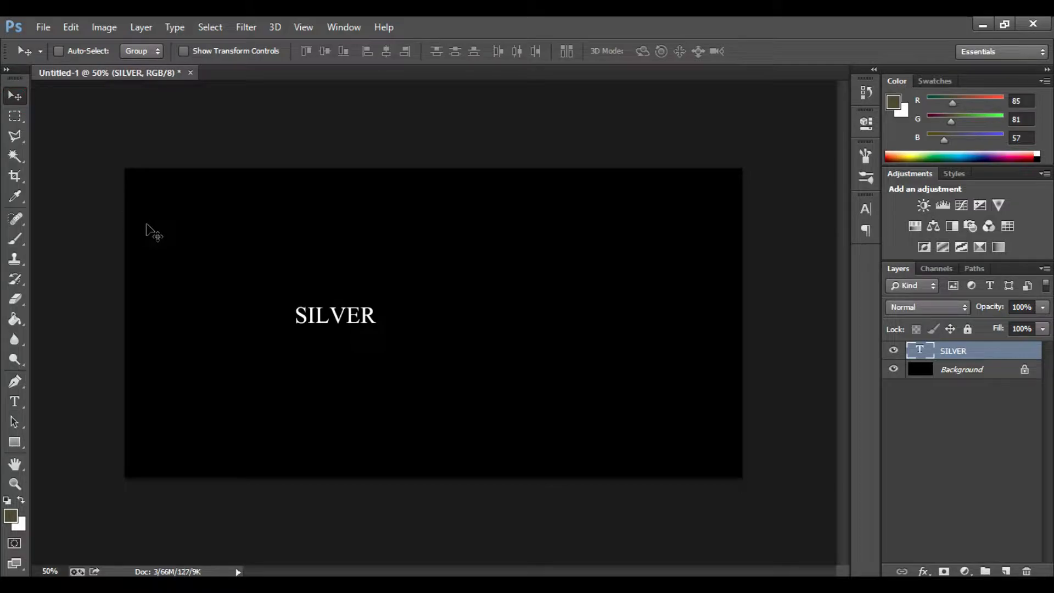
- Free-transform the SILVER text to about 660% size, centred across the canvas
key(ctrl+t)
drag(376, 303, 678, 214)
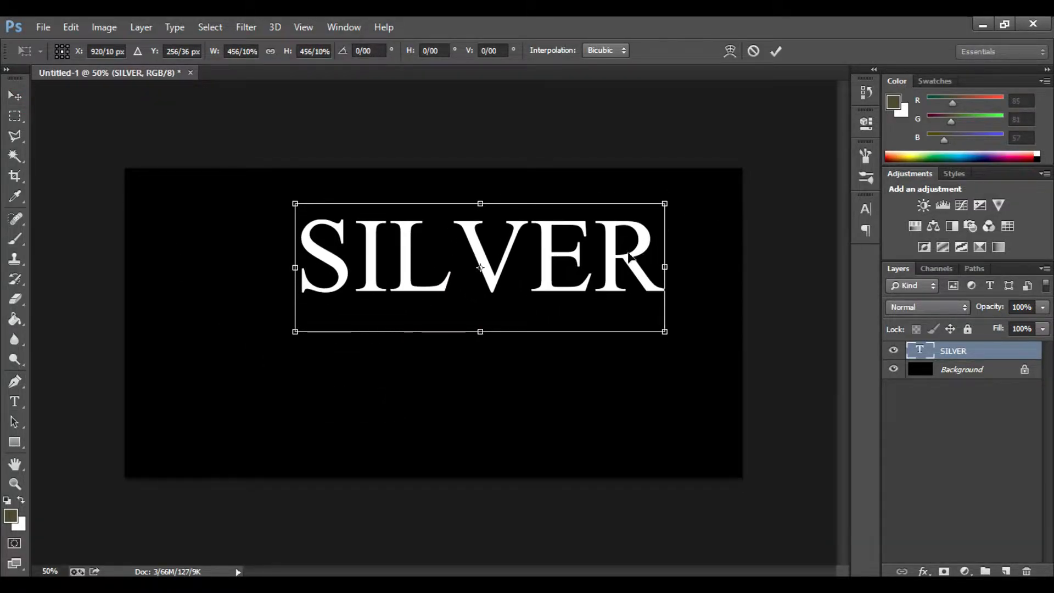
drag(571, 296, 474, 384)
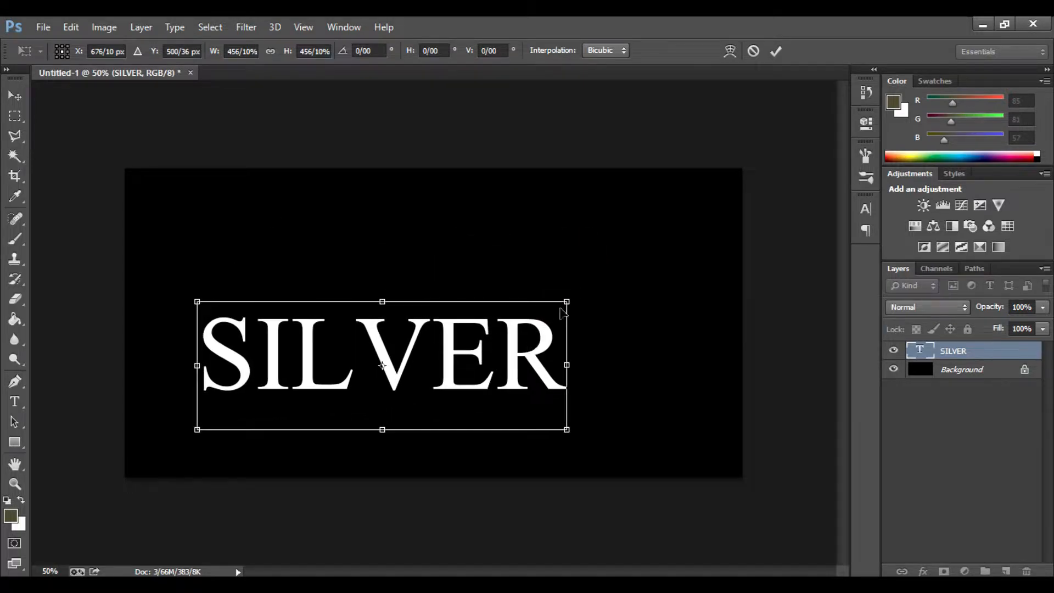
drag(568, 293, 711, 220)
drag(656, 326, 631, 351)
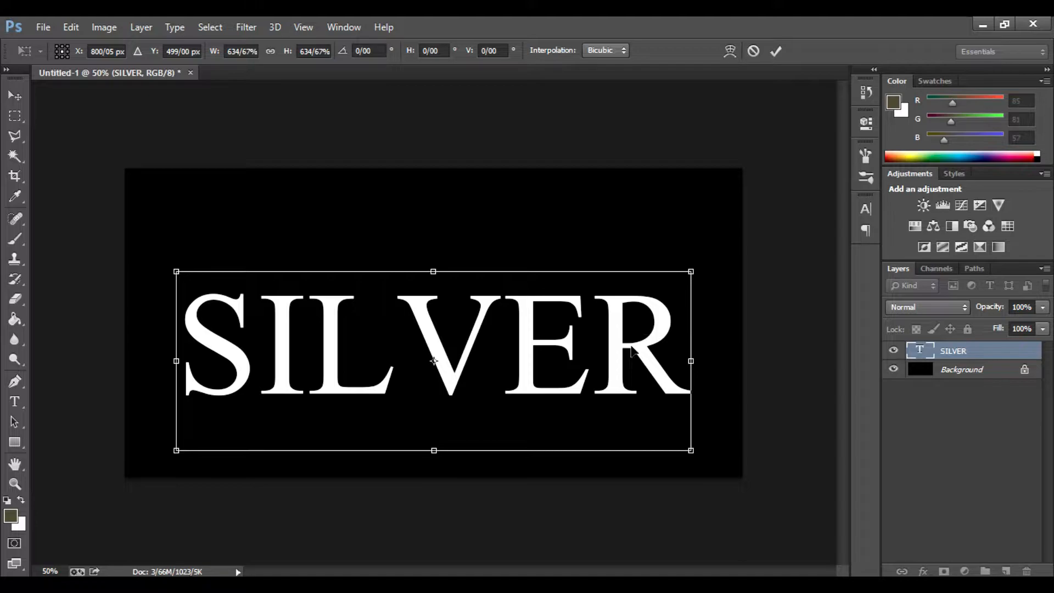
drag(692, 264, 716, 254)
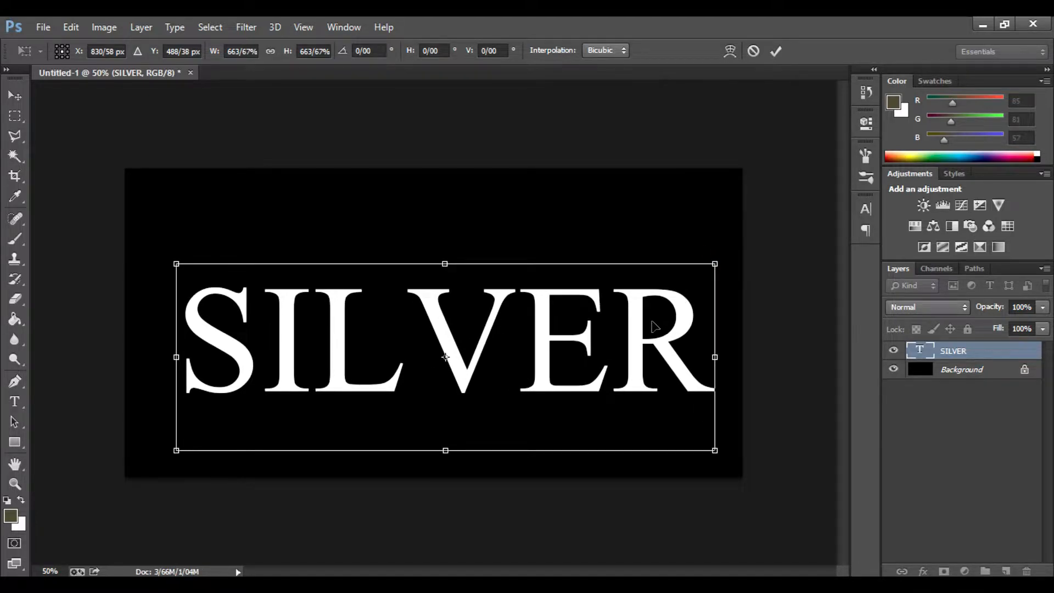
drag(665, 339, 659, 323)
key(Return)
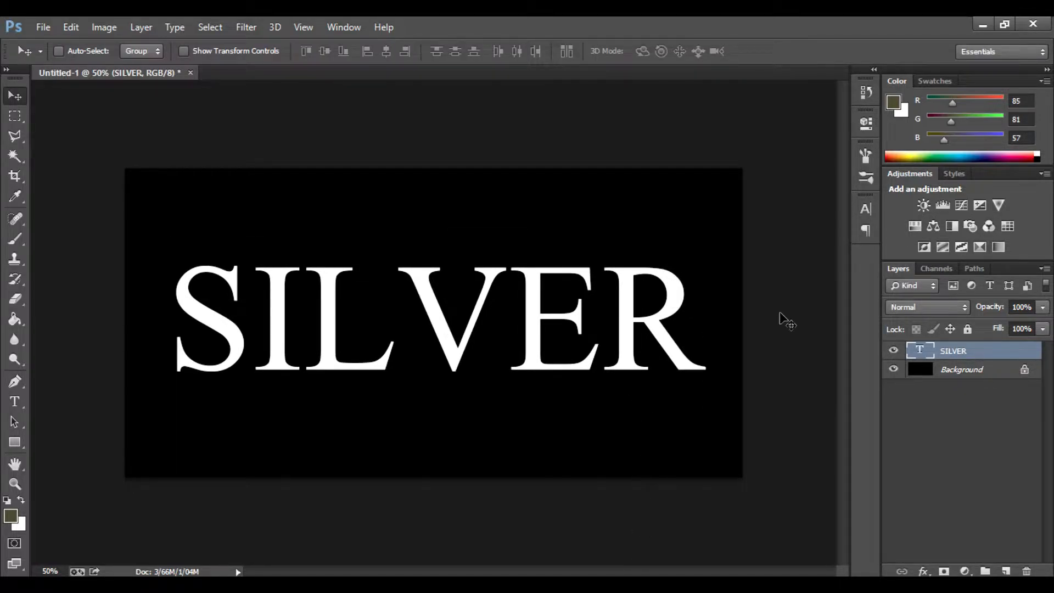
- Select the SILVER text and set its font to Last Lucky (Demo)
click(15, 401)
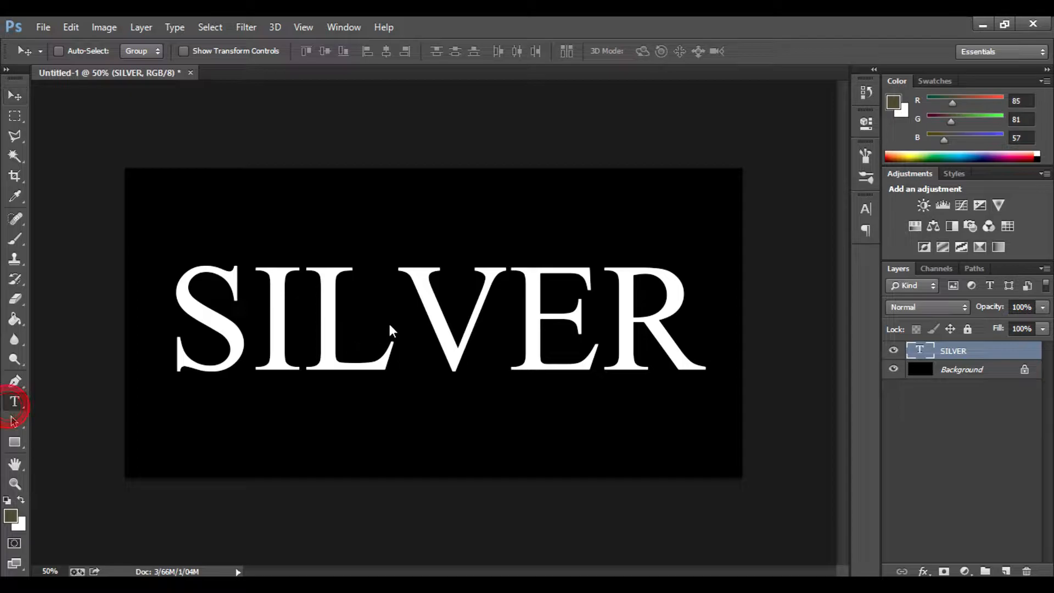
double_click(420, 302)
click(164, 51)
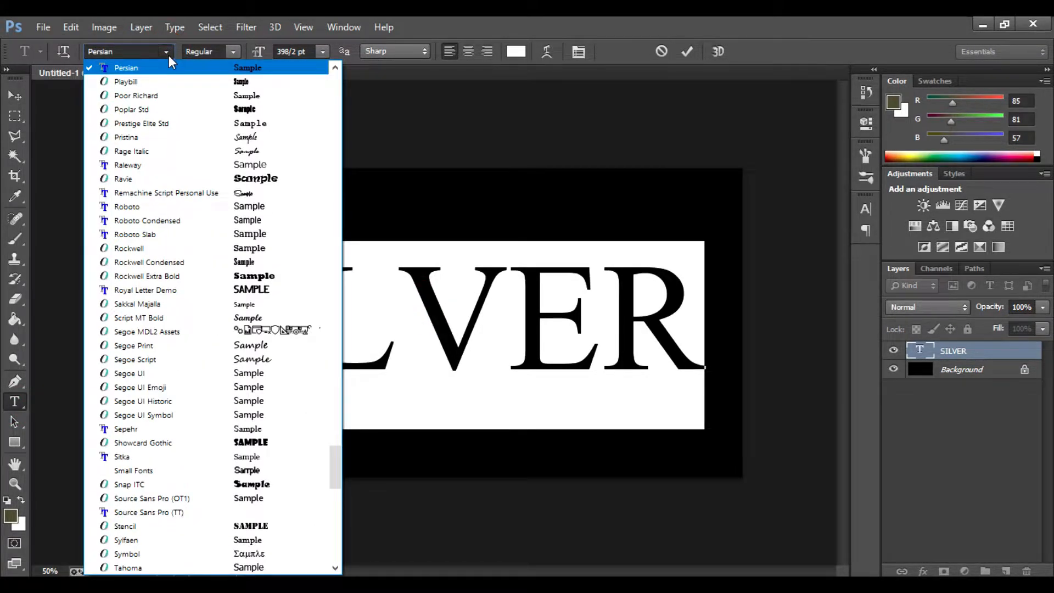
scroll(182, 159, down, 5)
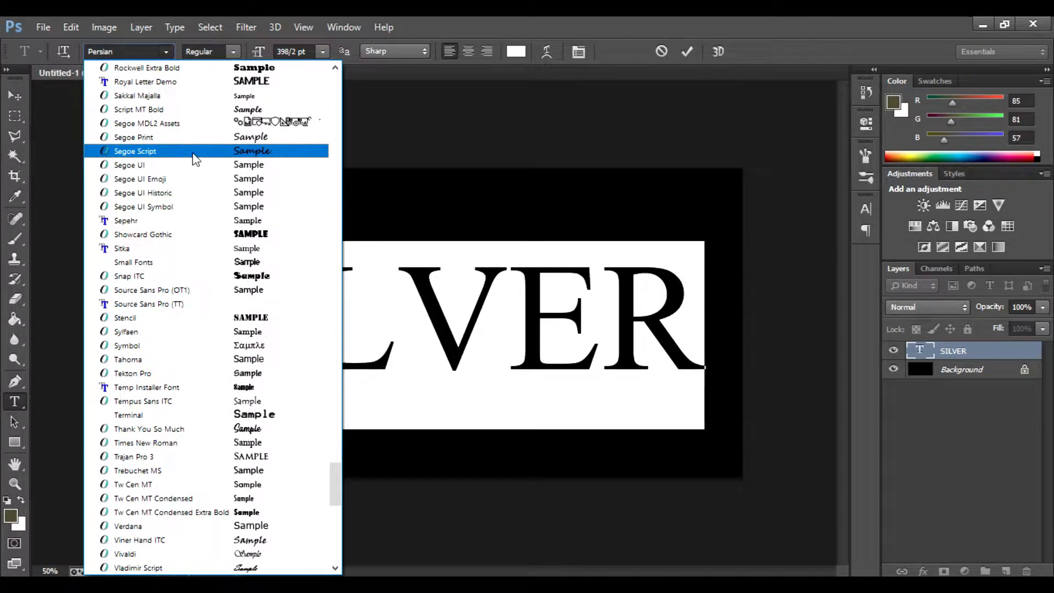
scroll(196, 160, down, 3)
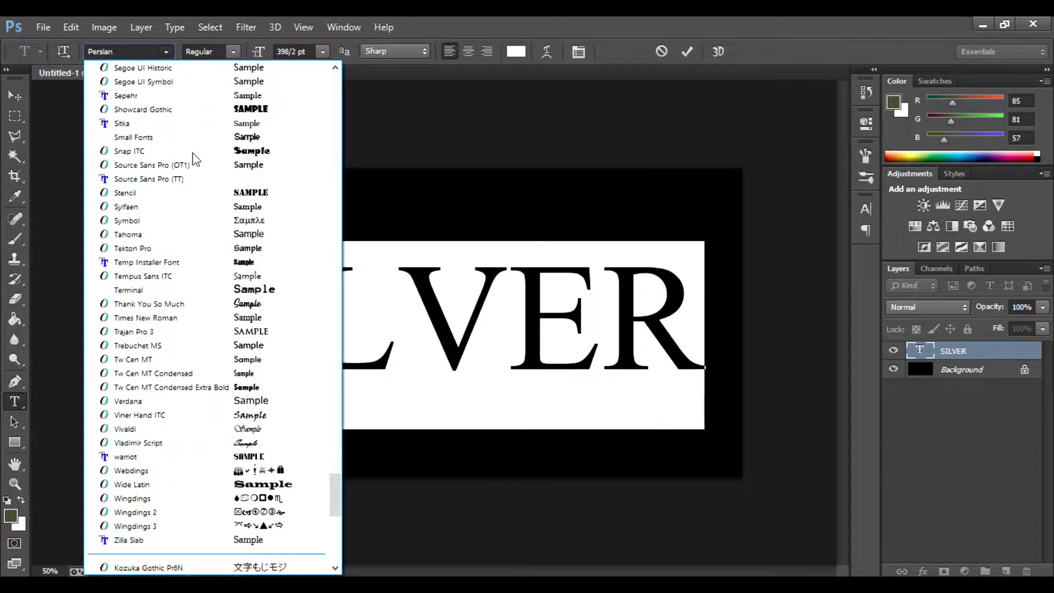
scroll(195, 159, up, 15)
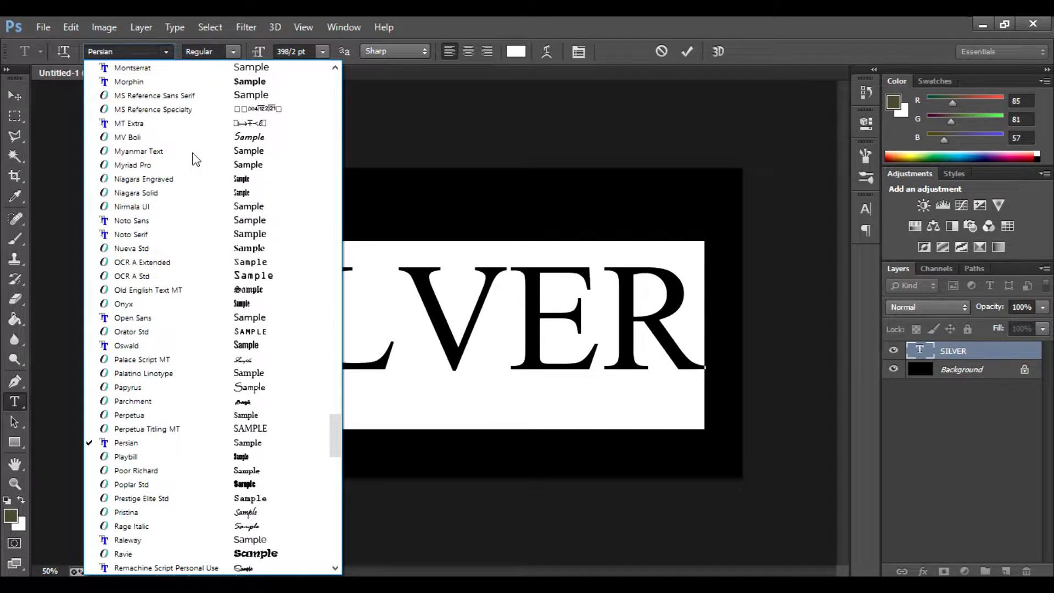
scroll(195, 159, up, 8)
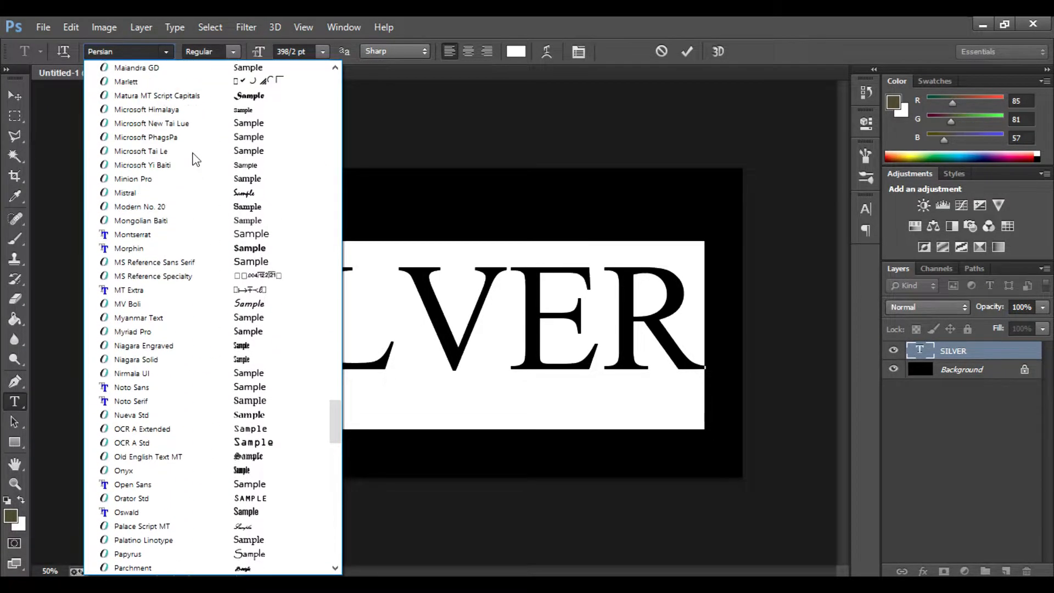
scroll(196, 159, up, 1)
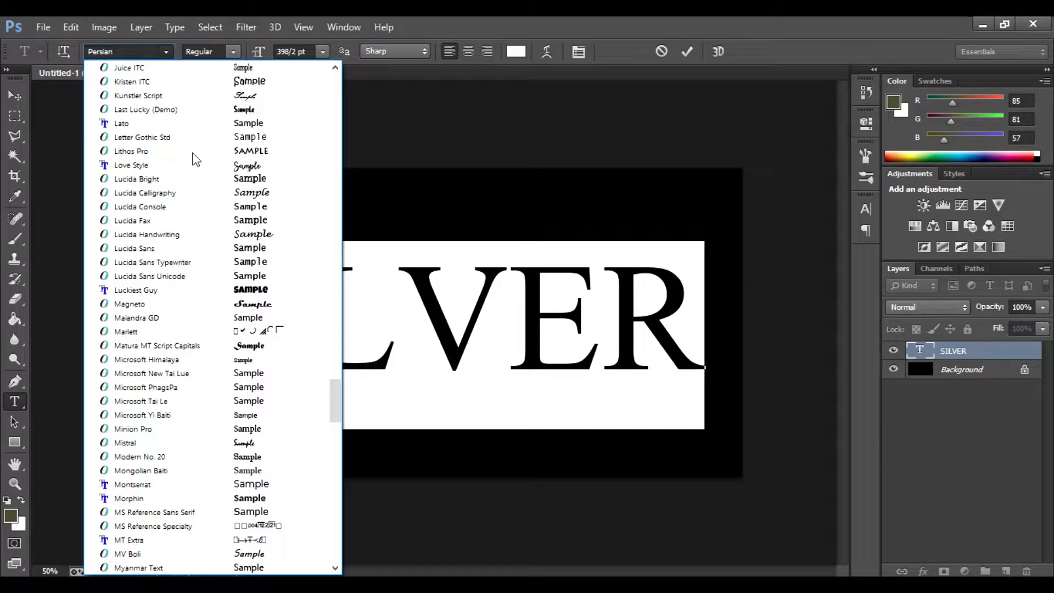
click(196, 110)
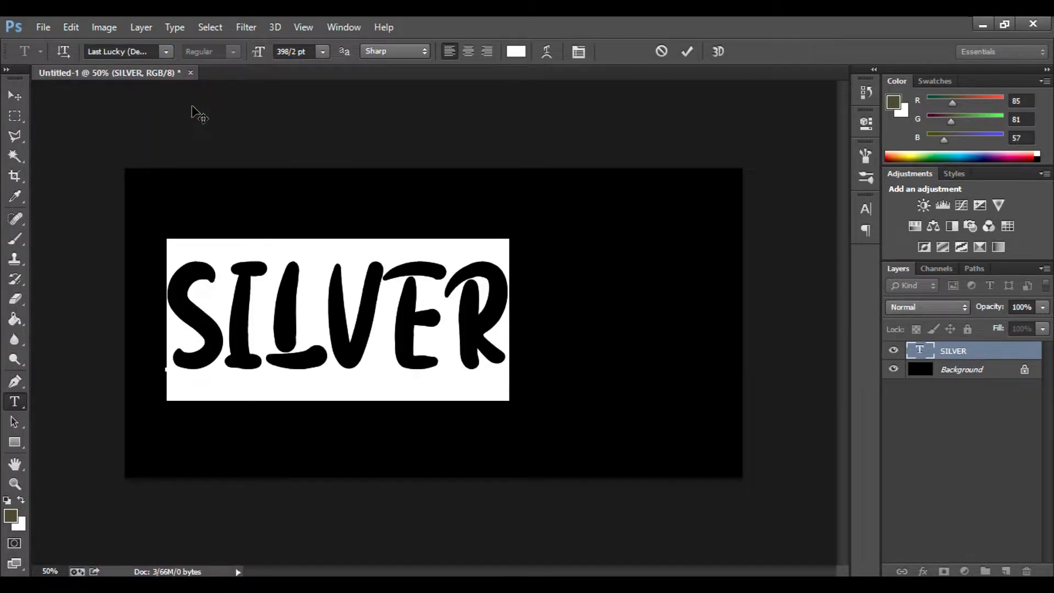
- Change the text's font to Love Style and finish editing the text
click(164, 55)
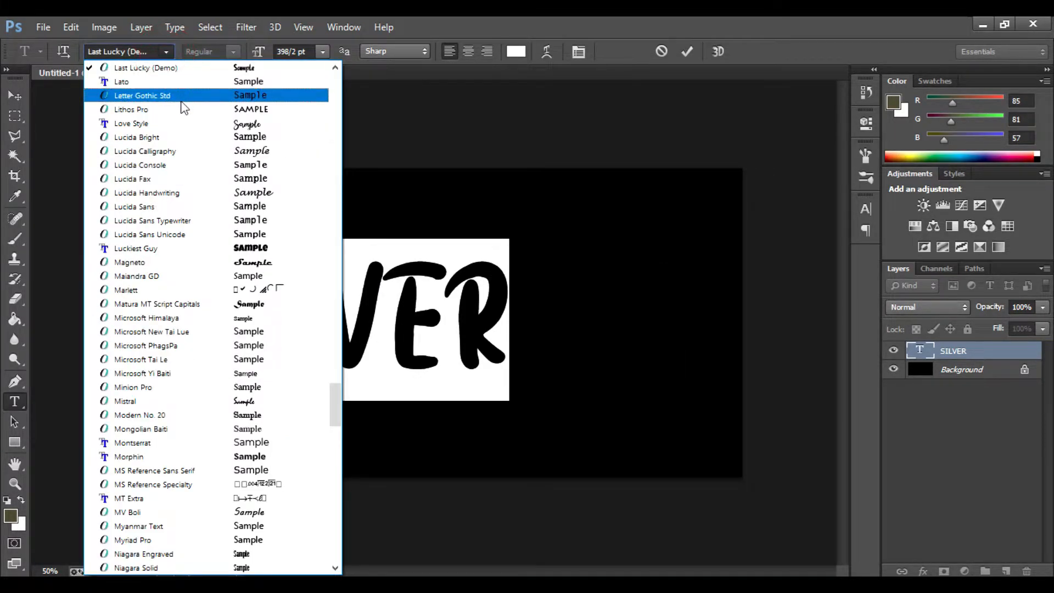
click(183, 125)
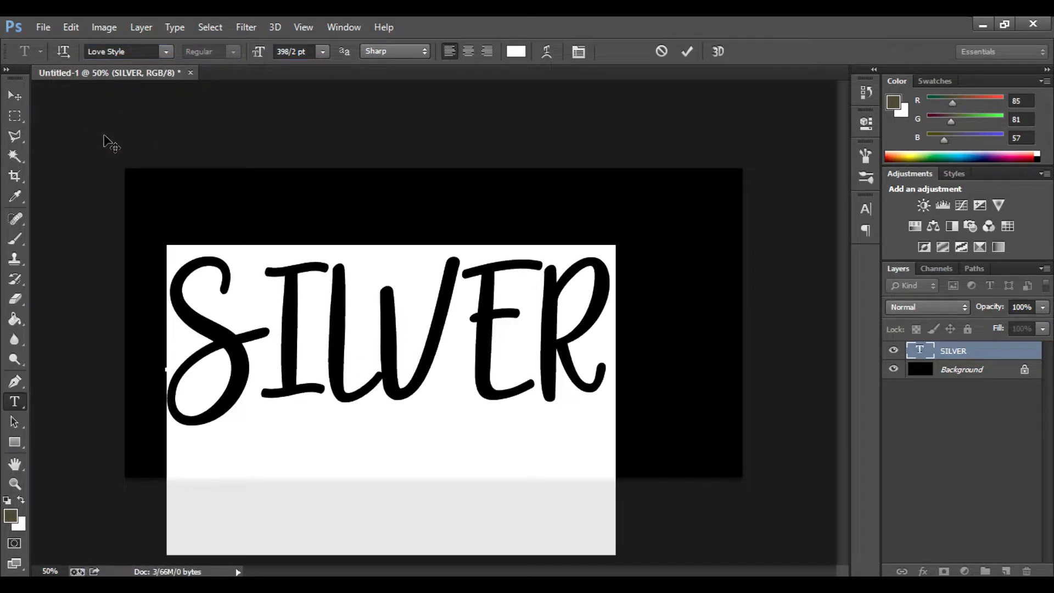
click(15, 94)
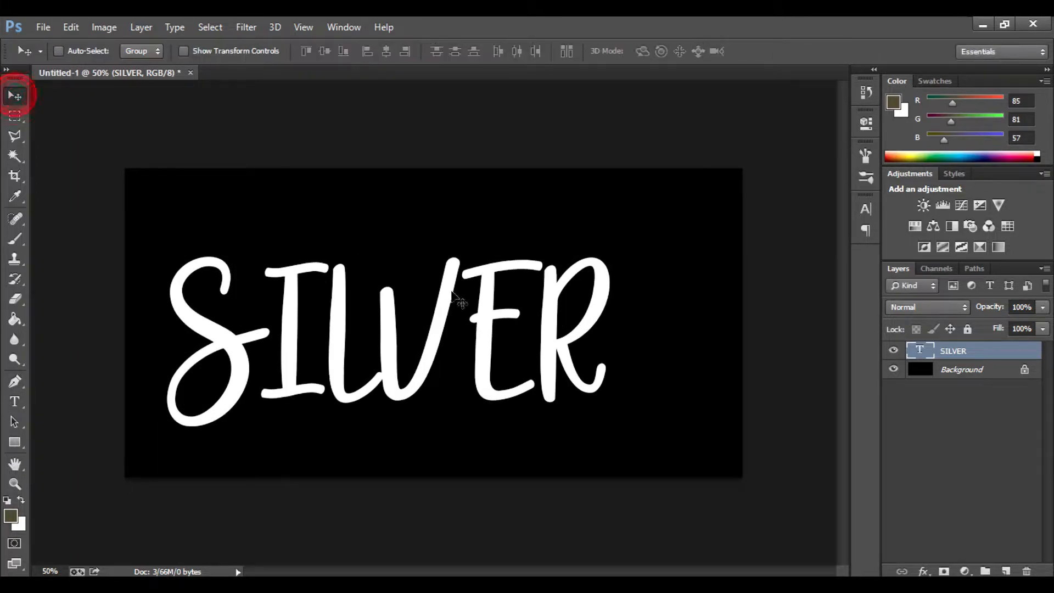
- Nudge the text slightly right and duplicate the SILVER layer
drag(444, 301, 482, 292)
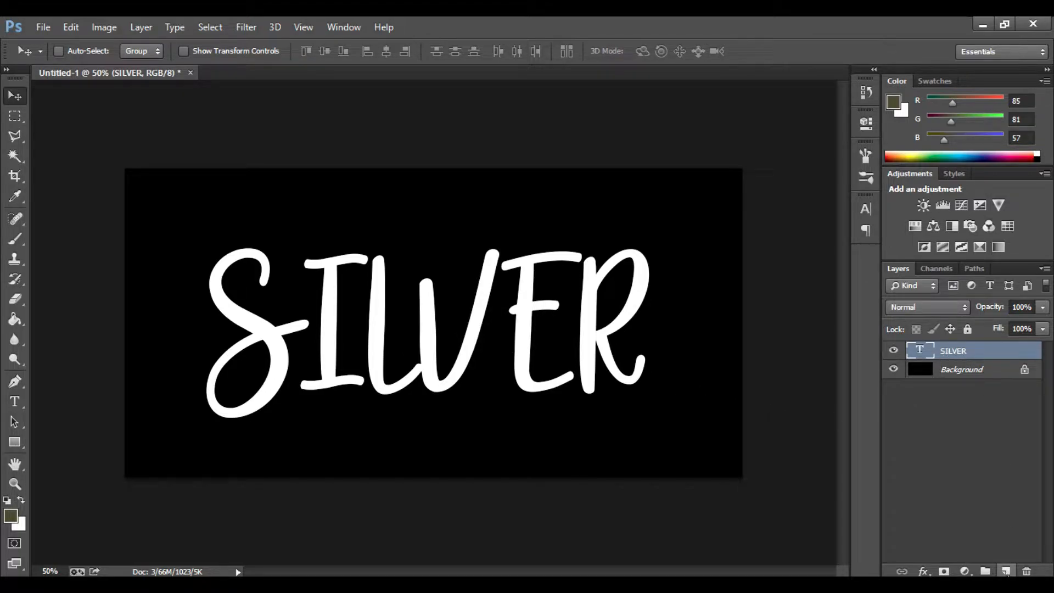
double_click(961, 351)
drag(1003, 347, 1005, 571)
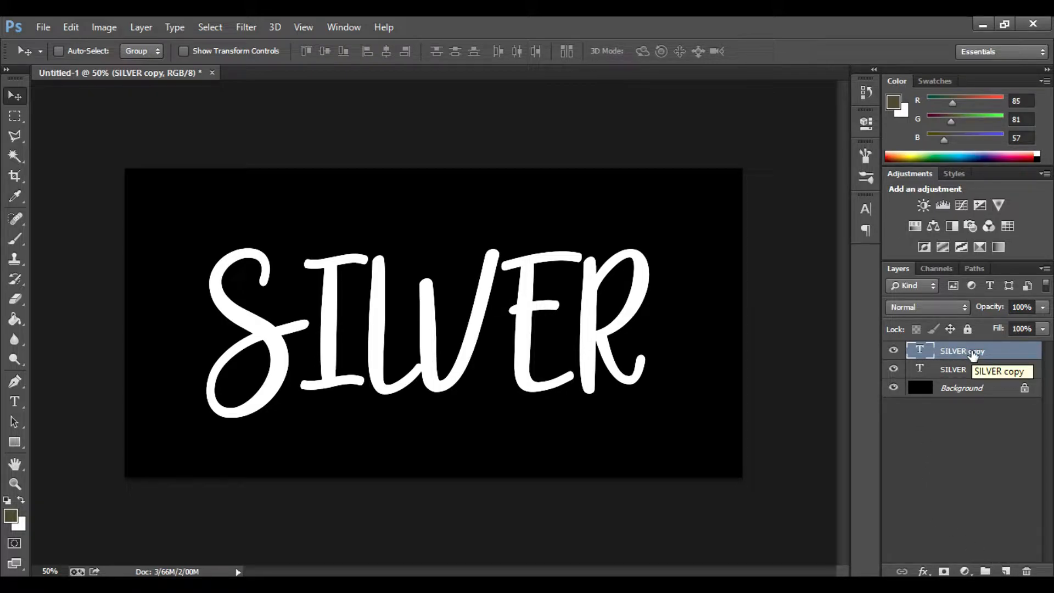
- Add a Gradient Overlay style to the SILVER copy layer and open its gradient for editing
click(923, 571)
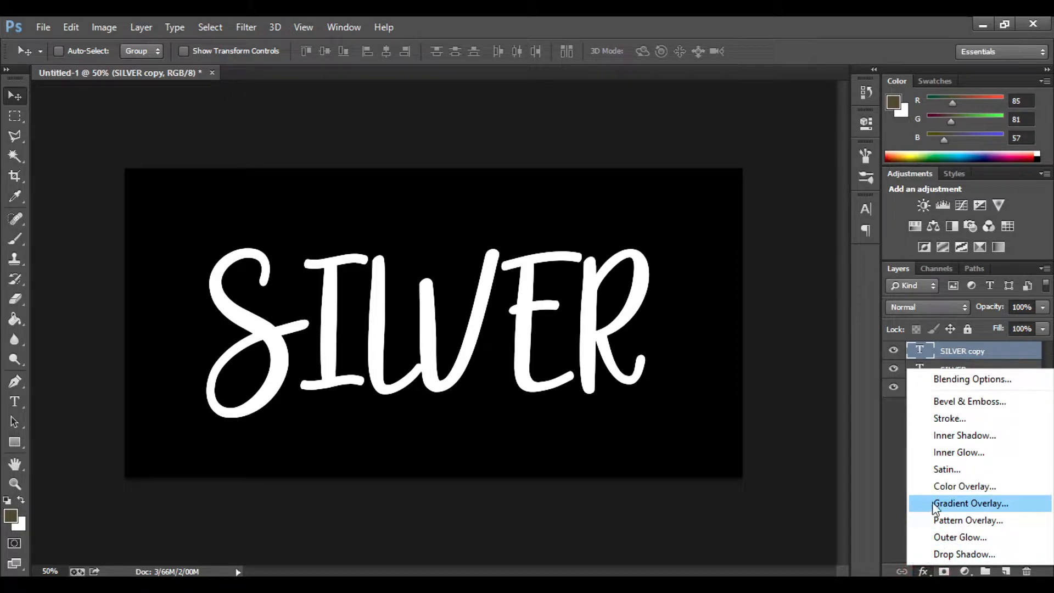
click(1016, 502)
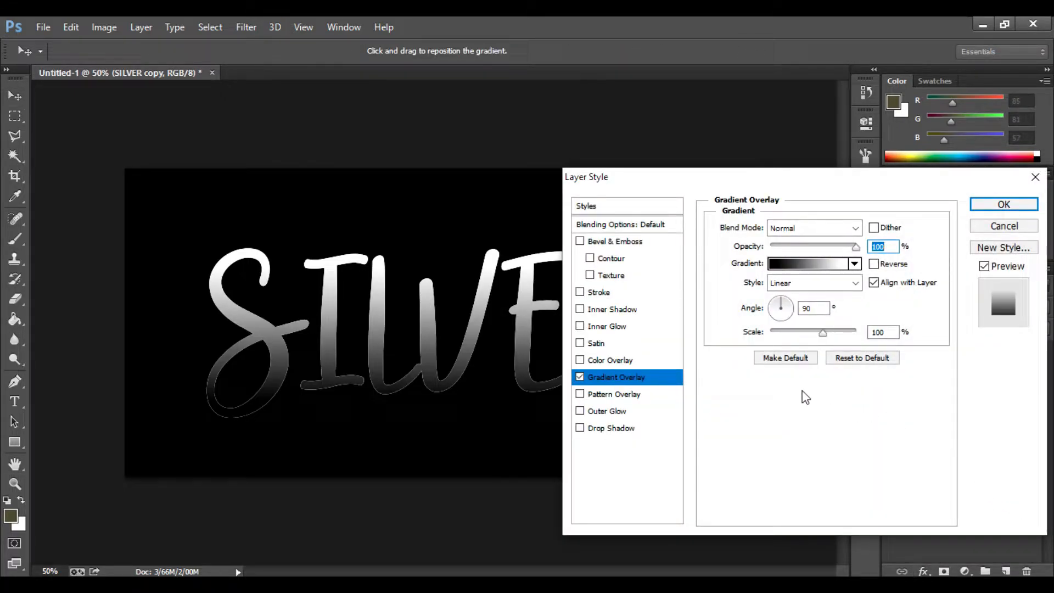
click(853, 265)
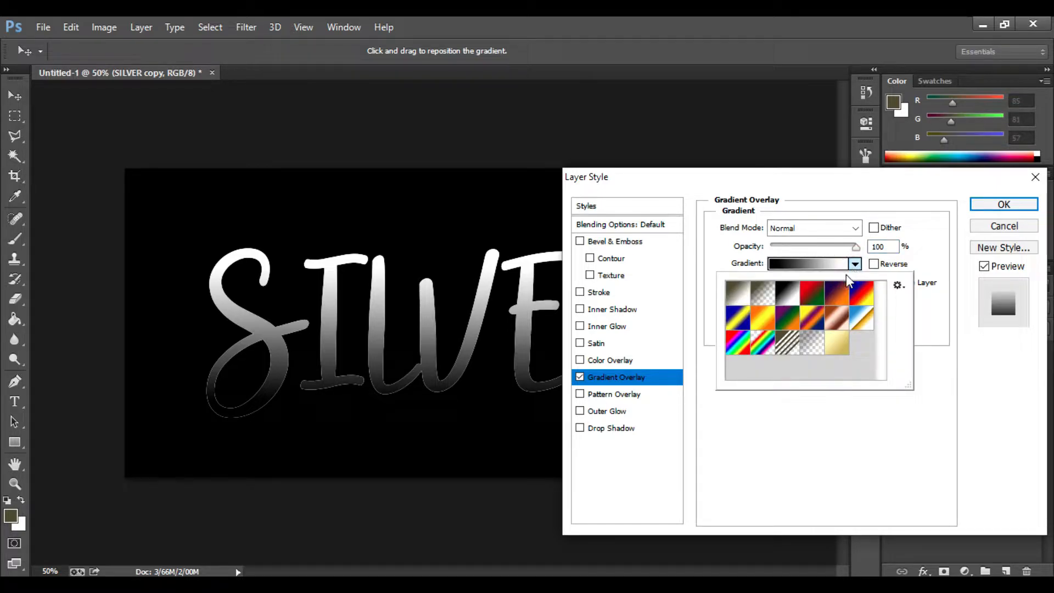
click(834, 267)
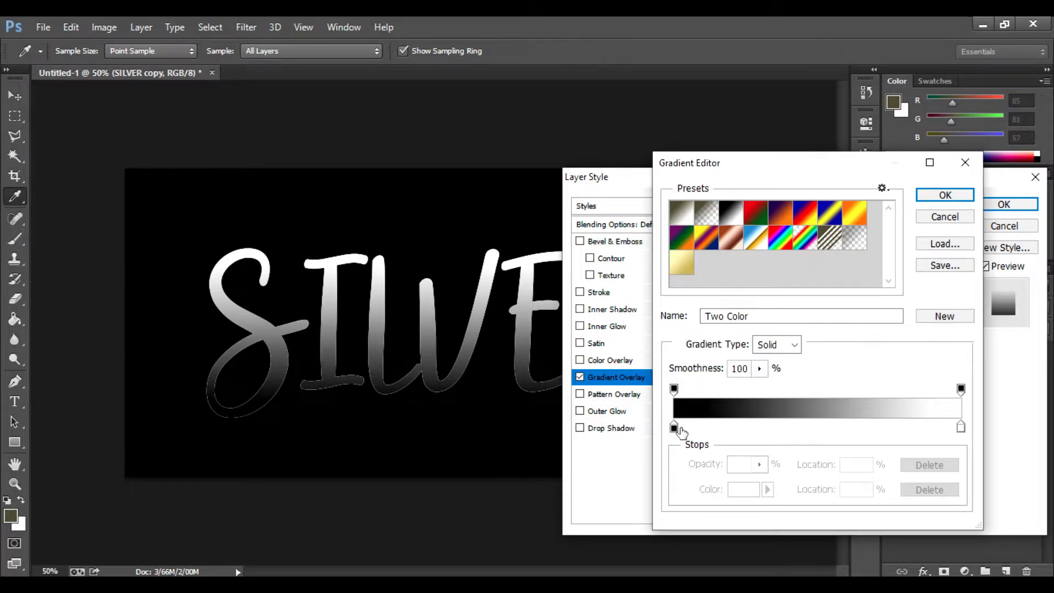
- Set the left gradient stop colour to RGB 128, 128, 128
double_click(673, 427)
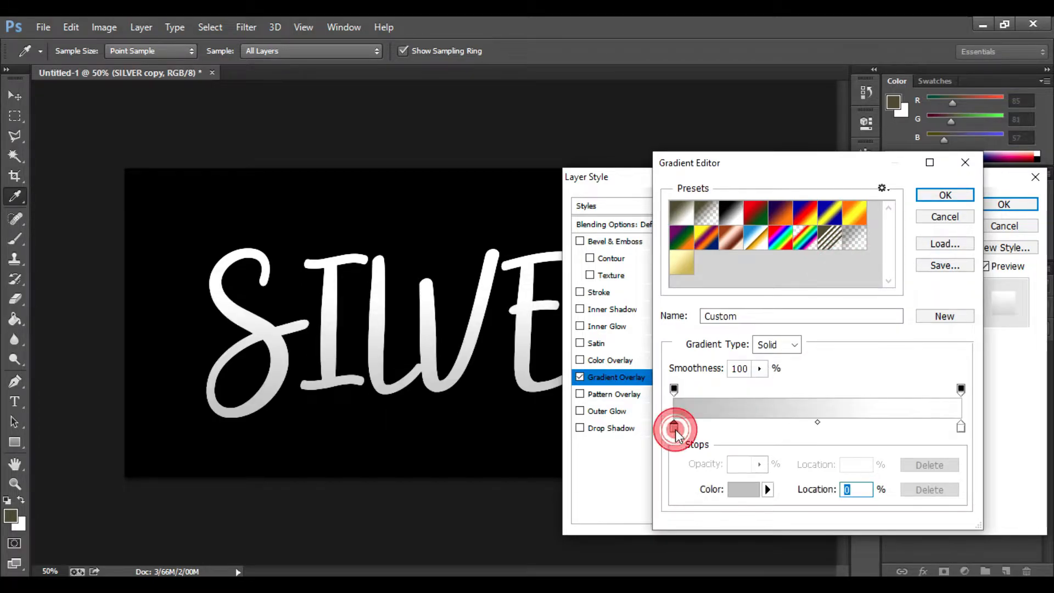
double_click(893, 340)
text(128)
double_click(893, 357)
text(128)
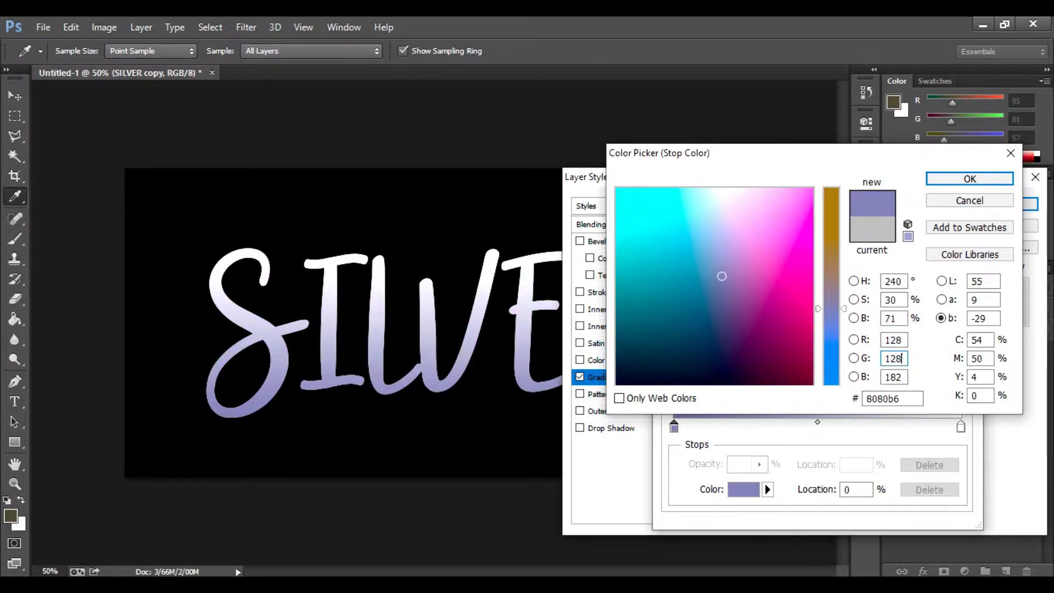
double_click(893, 377)
text(128)
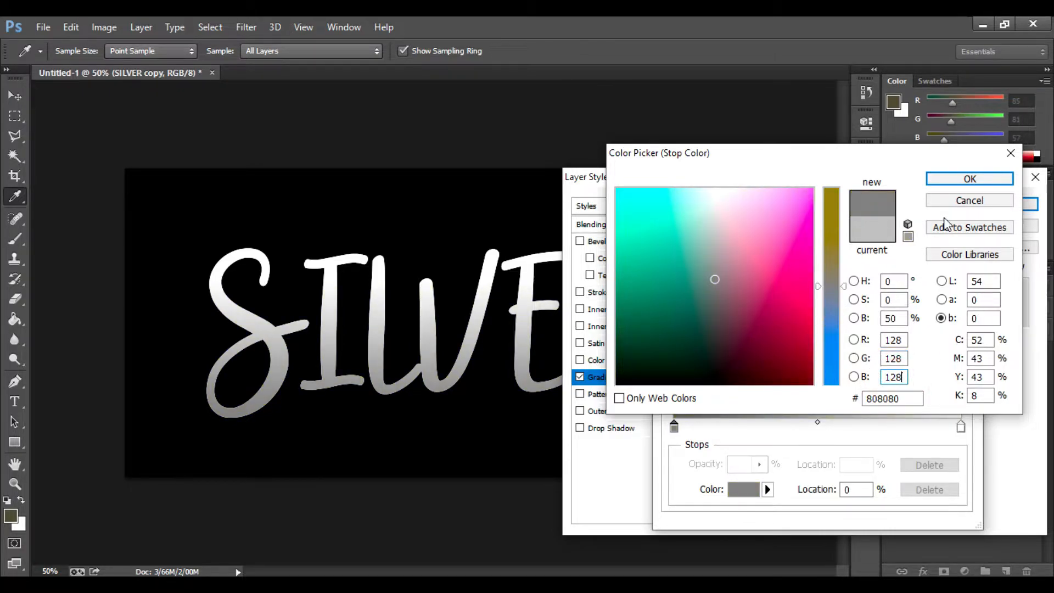
click(961, 179)
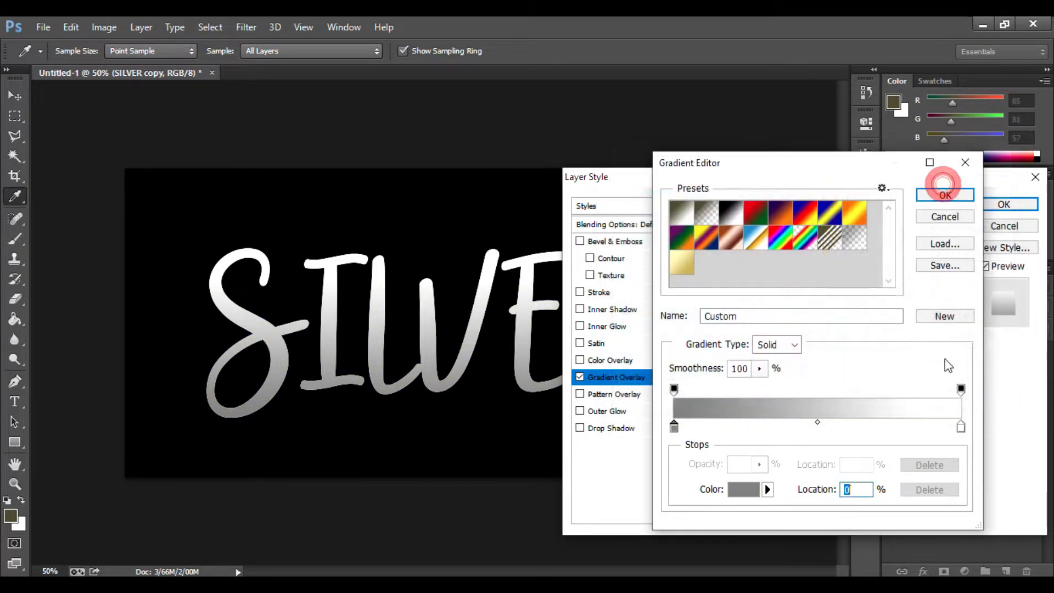
- Set the right gradient stop colour to RGB 192, 192, 192
double_click(960, 428)
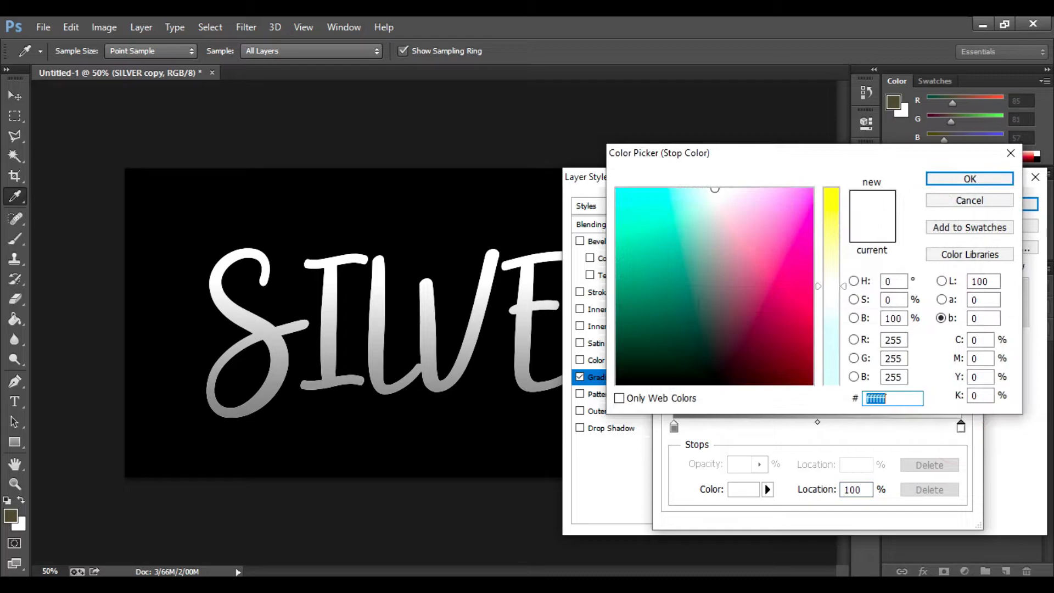
double_click(897, 340)
text(192)
double_click(896, 358)
text(192)
double_click(900, 376)
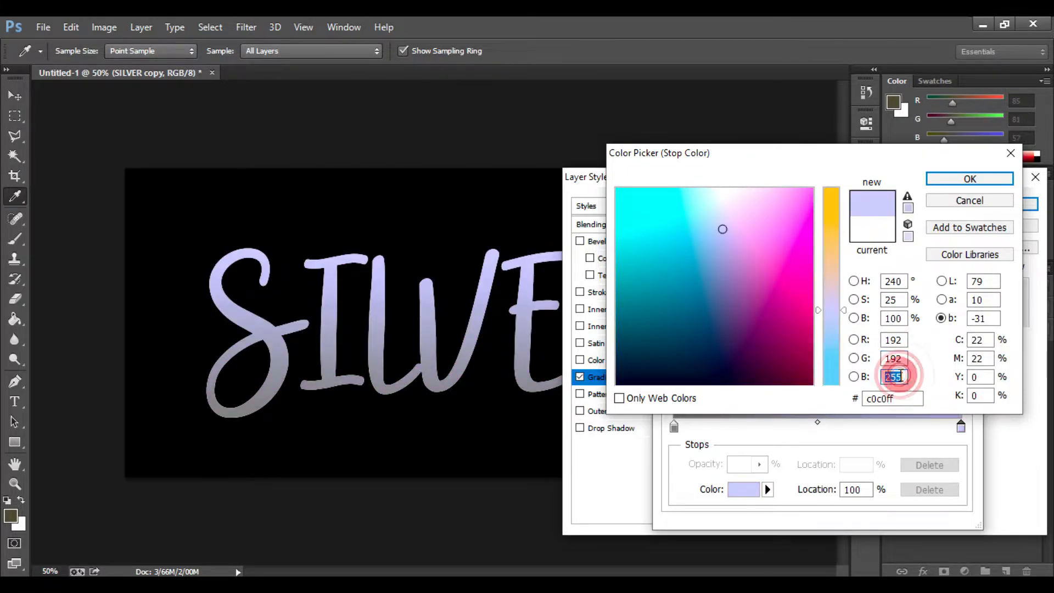
text(192)
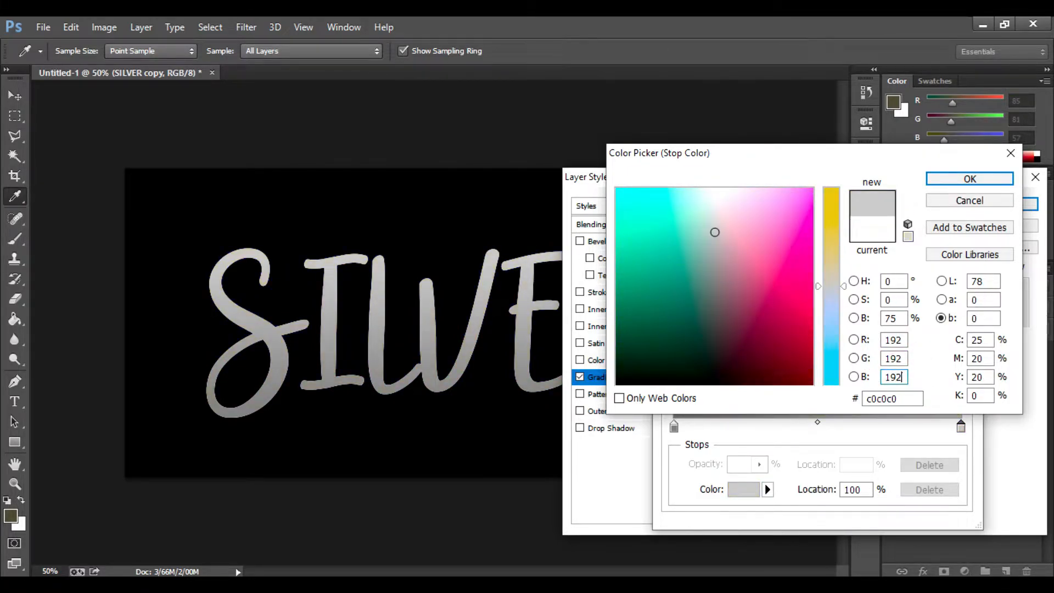
click(955, 180)
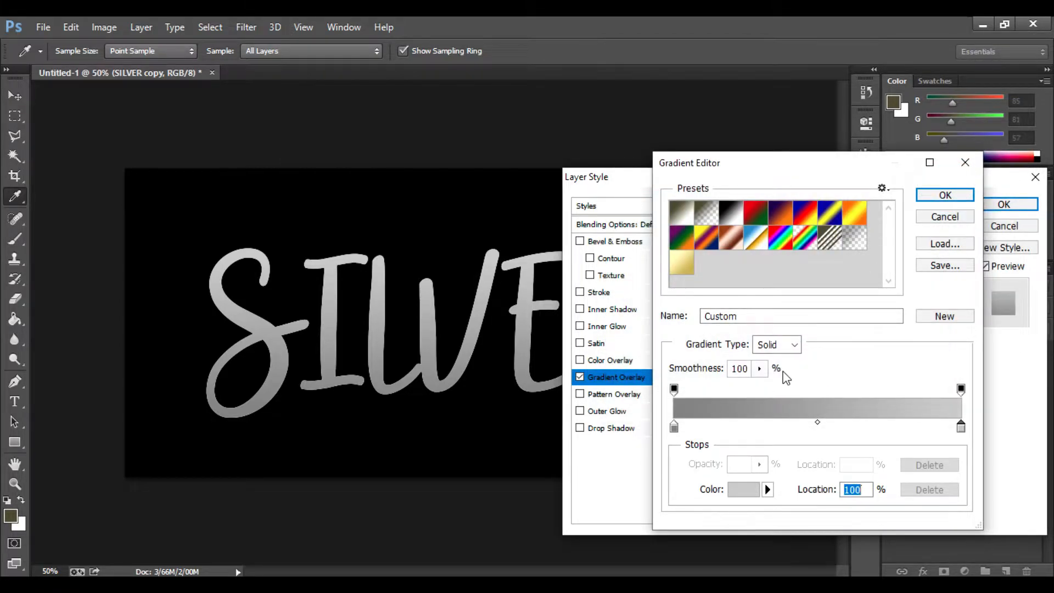
- Name the gradient SILVER
double_click(720, 317)
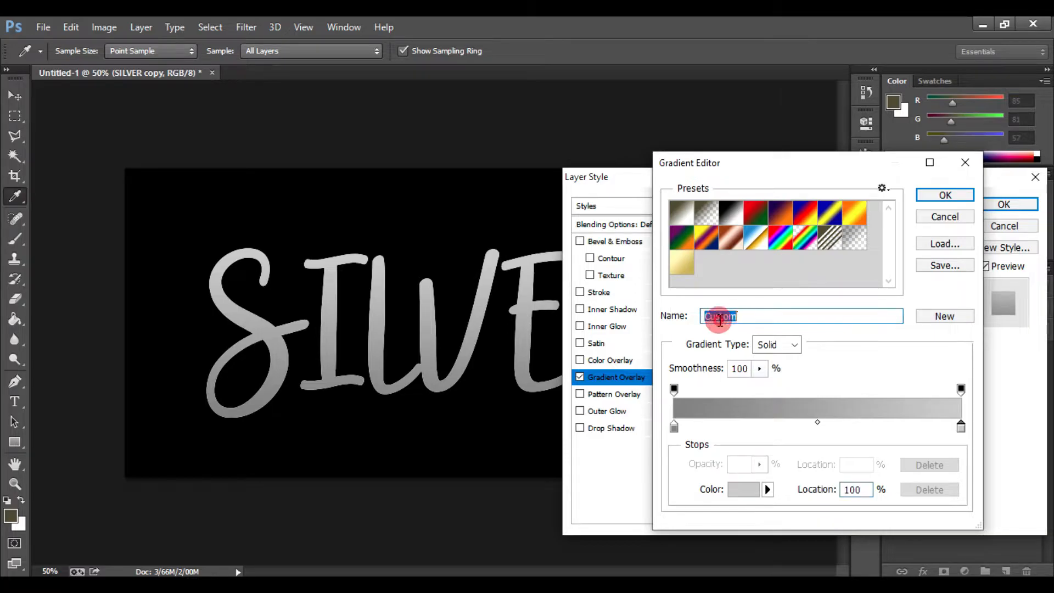
text(SILVER)
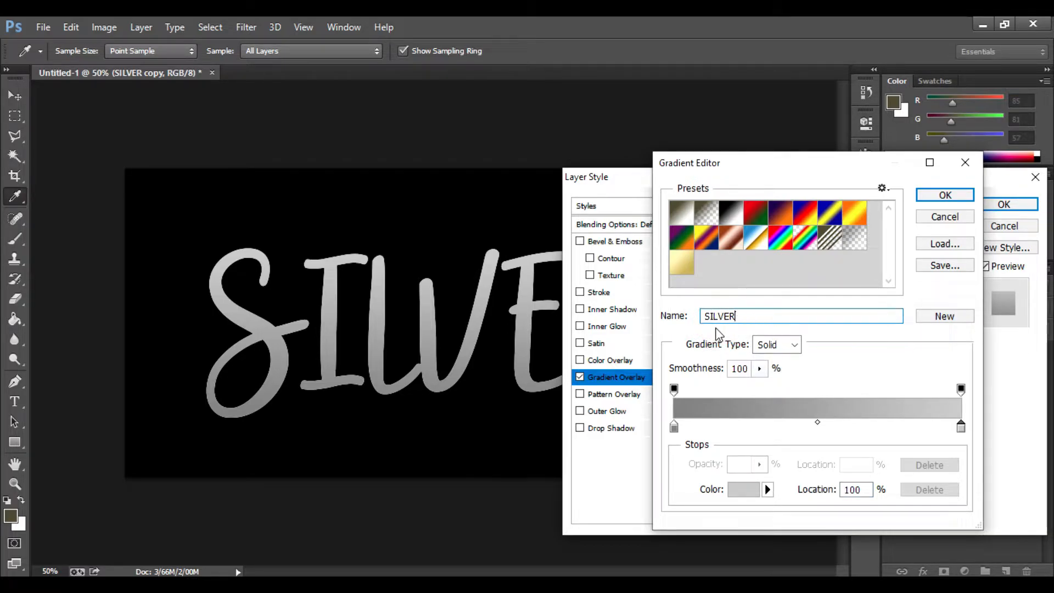
- Save the SILVER gradient as a new preset and apply it to the overlay
click(931, 318)
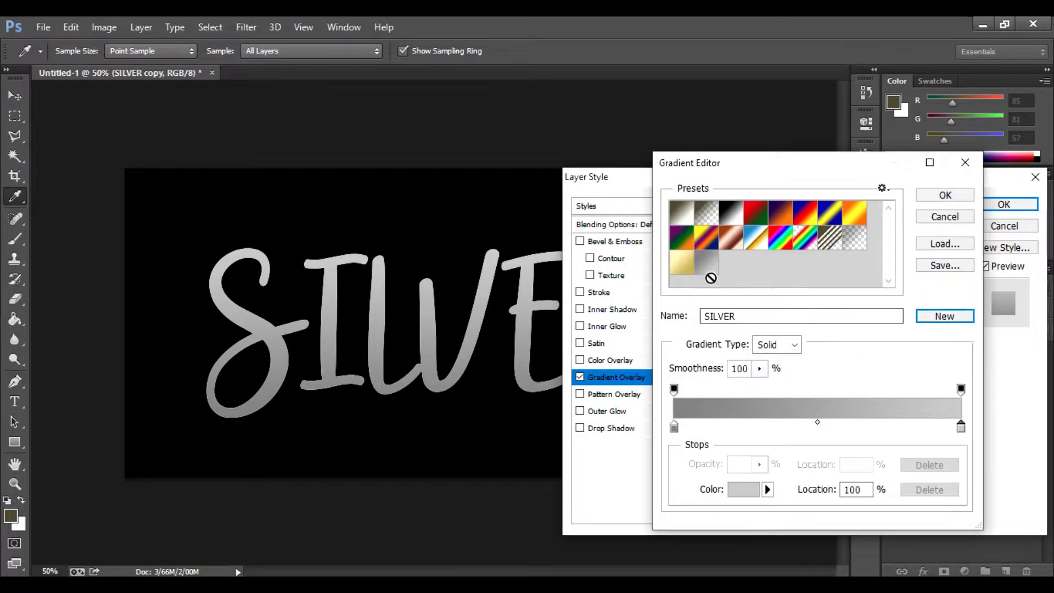
click(942, 195)
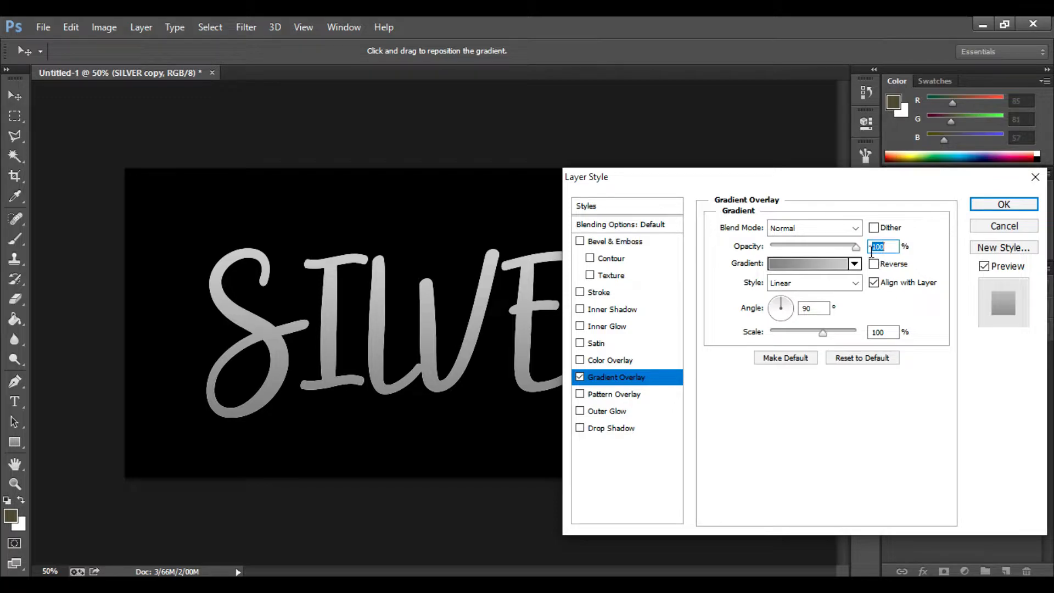
- Set the gradient overlay style to Reflected
click(854, 283)
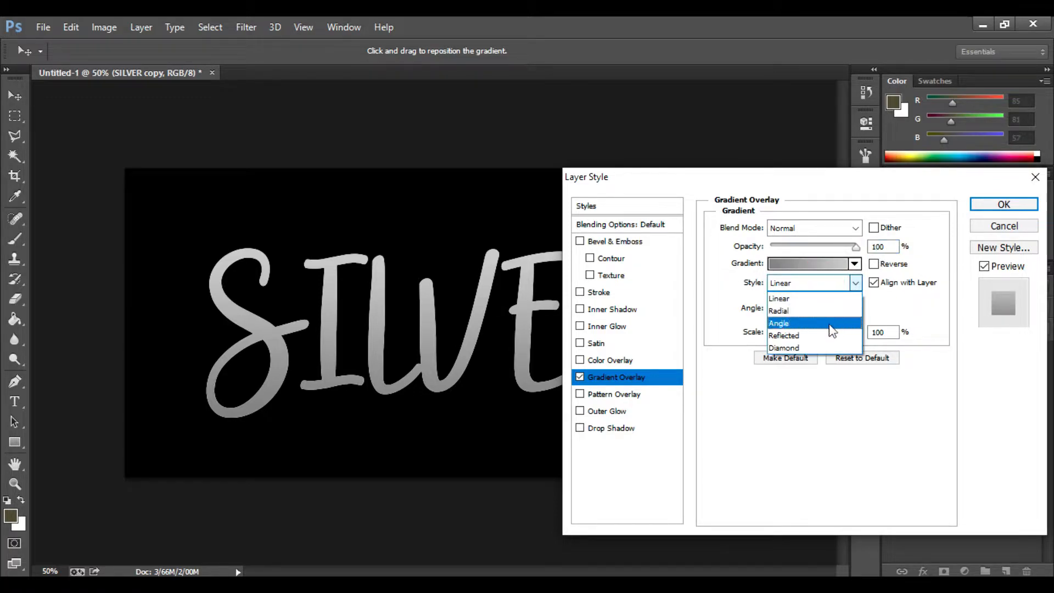
click(830, 334)
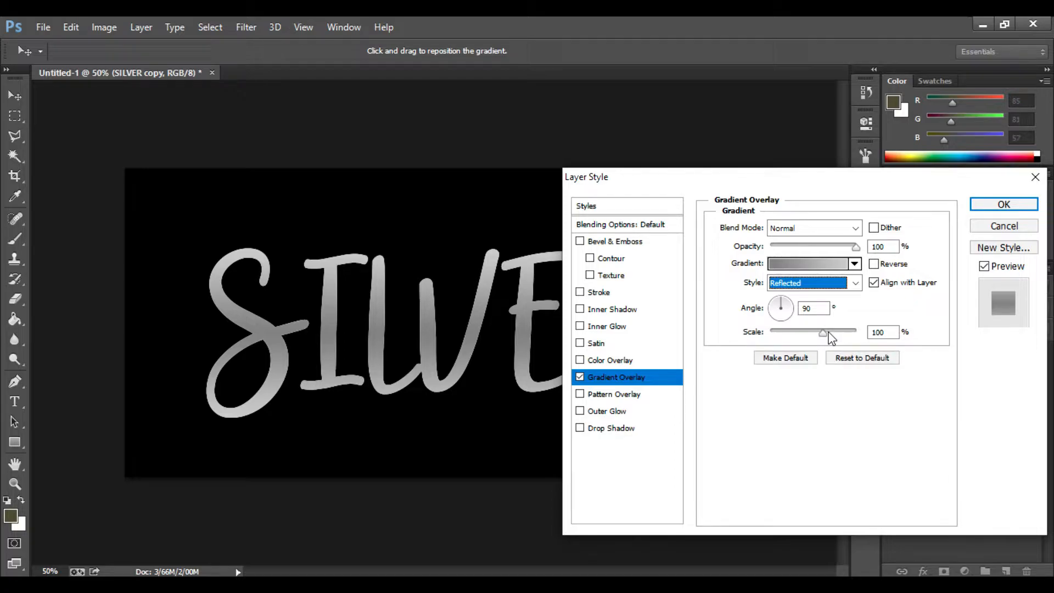
- Reverse the overlay gradient by swapping its dark and light colour stops
click(787, 265)
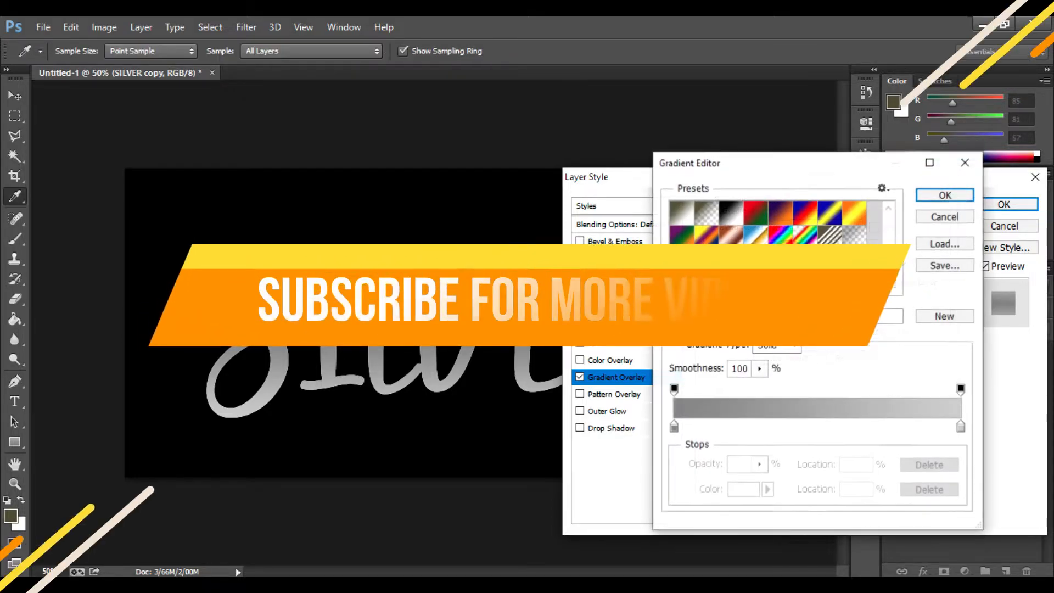
drag(673, 427, 880, 427)
drag(960, 427, 665, 423)
drag(881, 427, 960, 427)
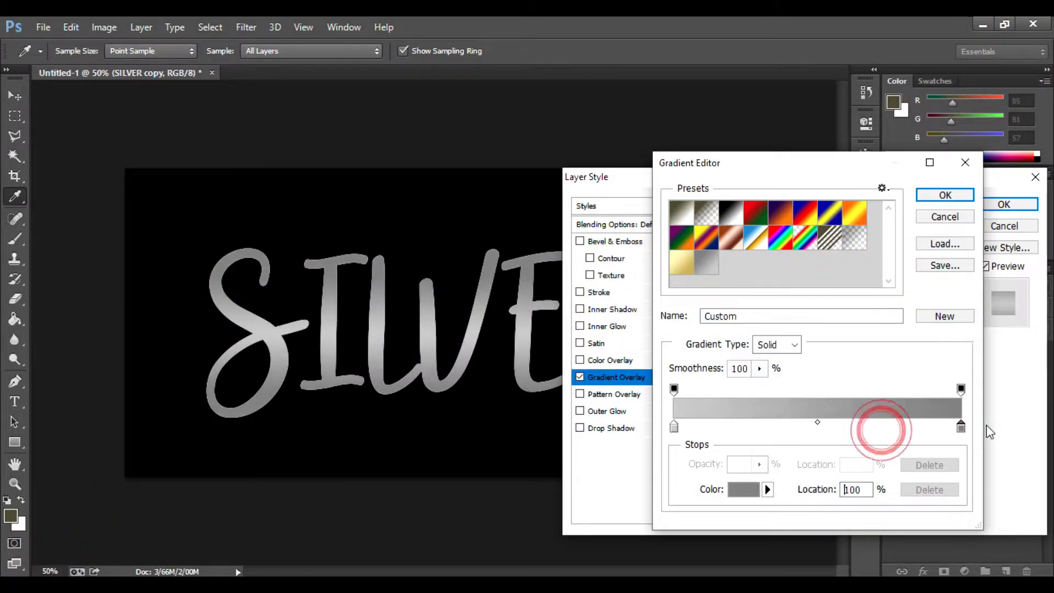
click(945, 196)
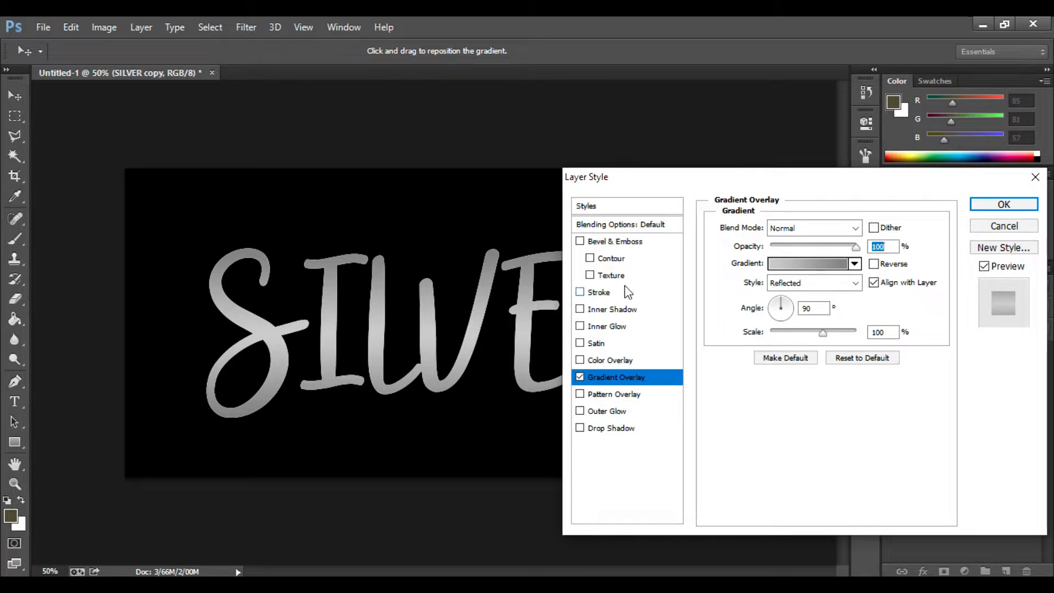
- Enable Bevel & Emboss on the layer and set its technique to Chisel Hard
click(619, 243)
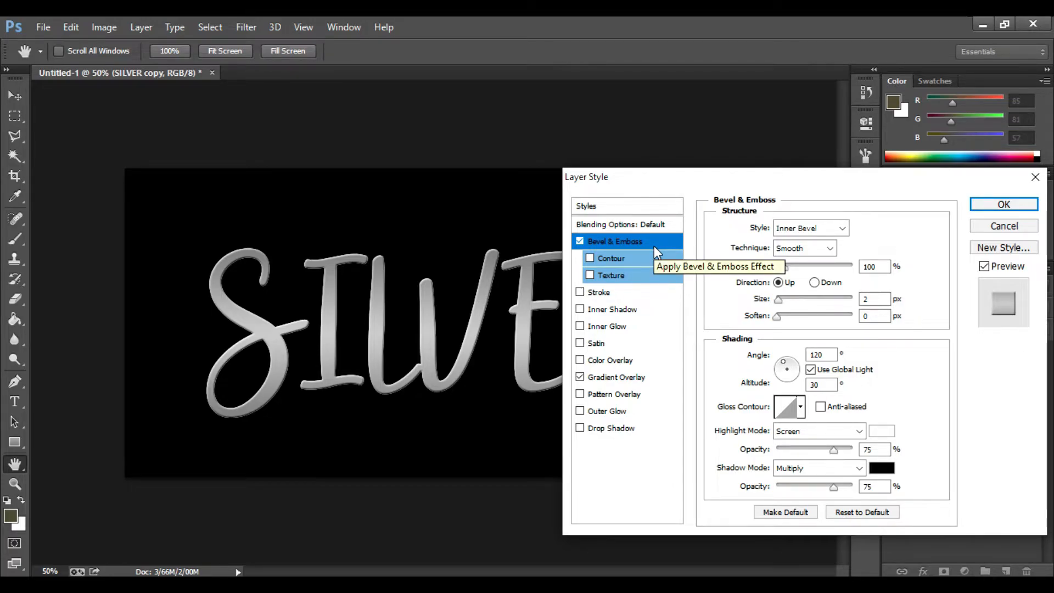
drag(712, 185, 646, 194)
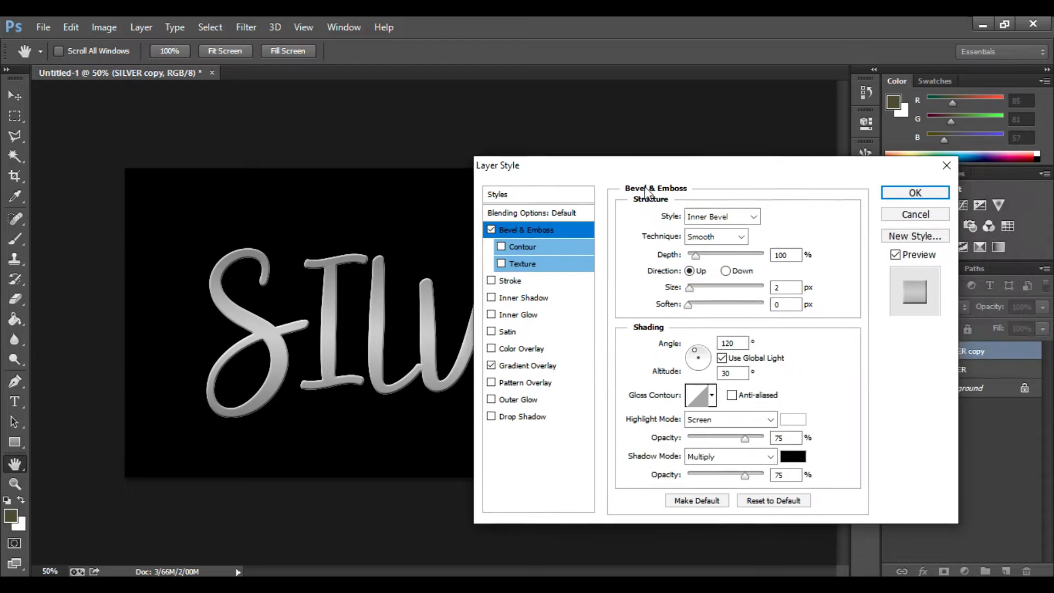
click(738, 237)
click(732, 266)
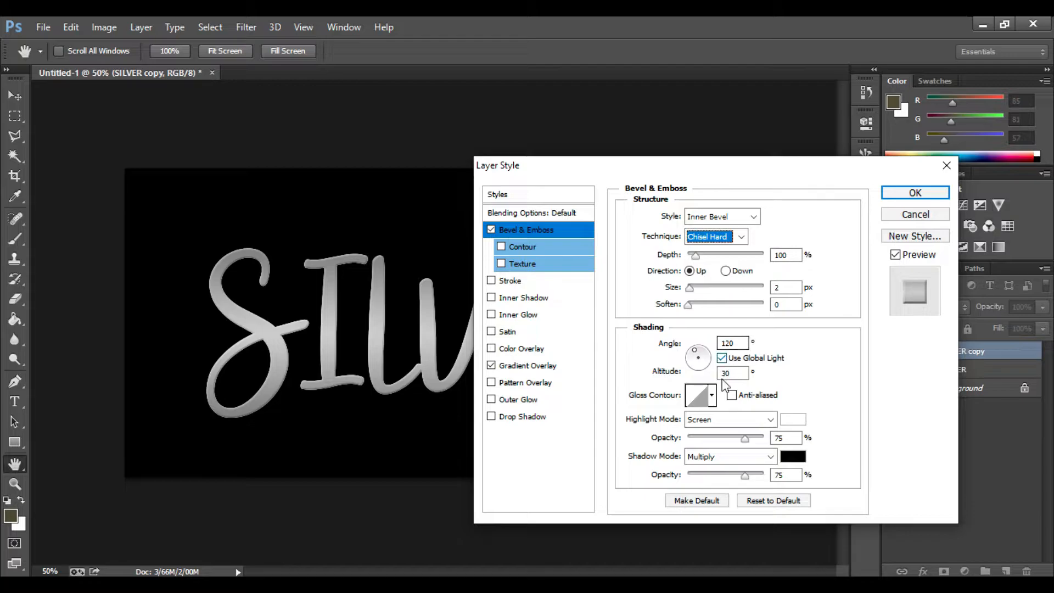
- Choose the ringed gloss contour for the bevel and turn on anti-aliasing
click(712, 395)
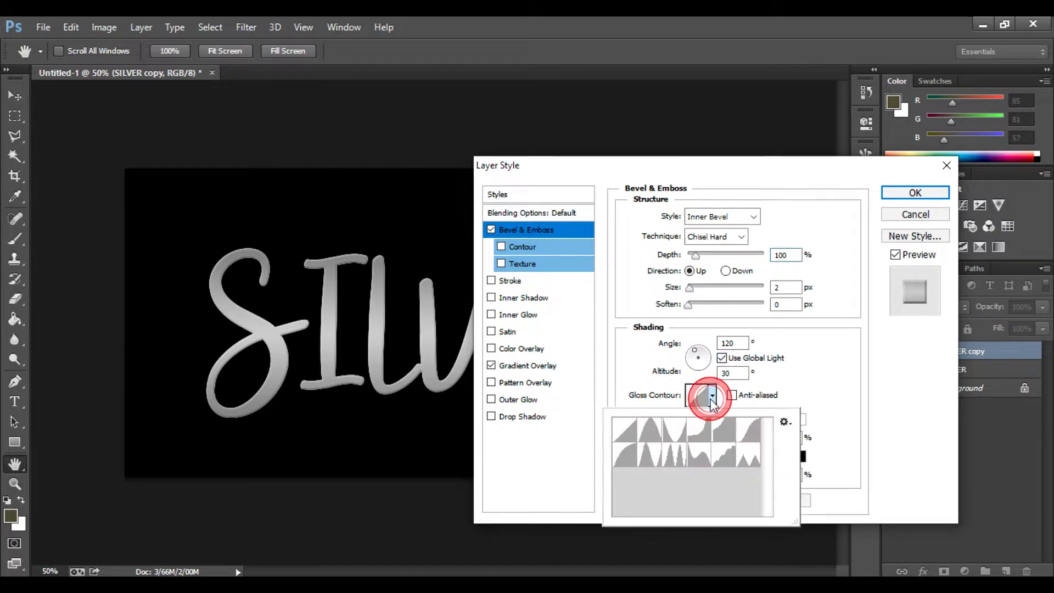
double_click(680, 456)
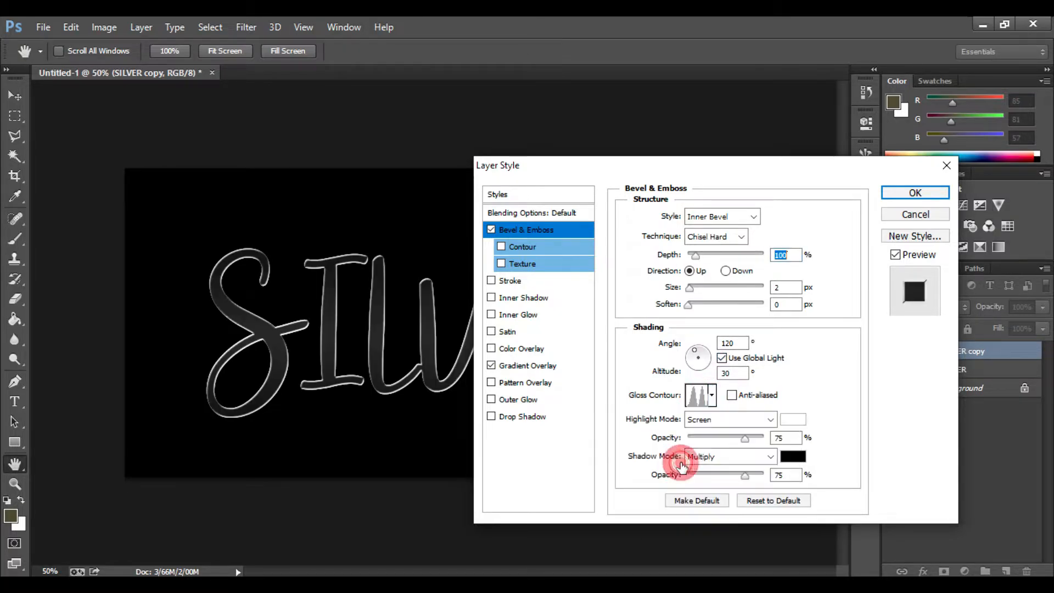
click(734, 395)
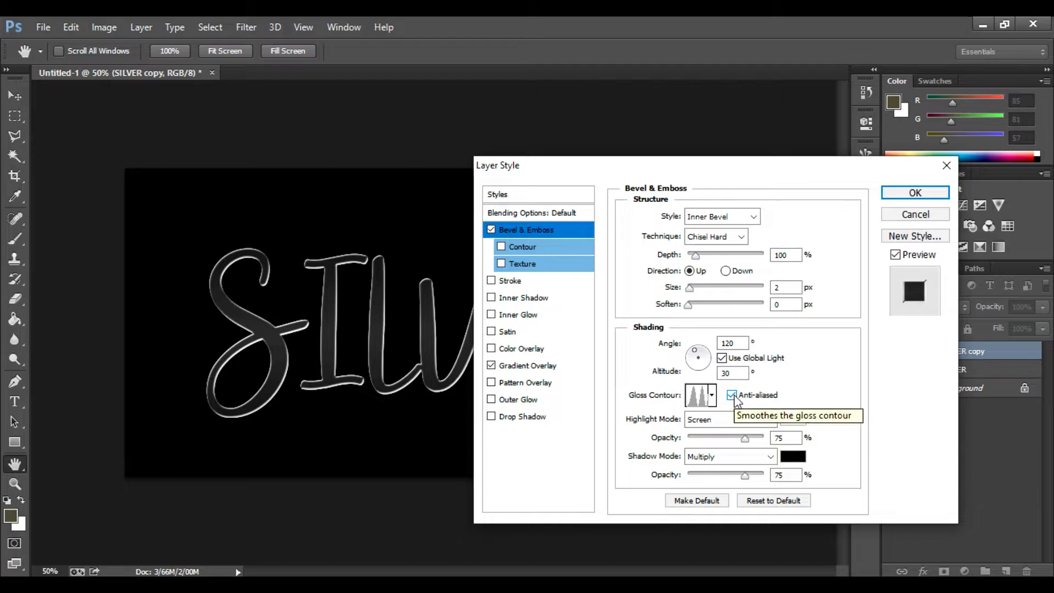
- Set the bevel size to 43 px
click(777, 289)
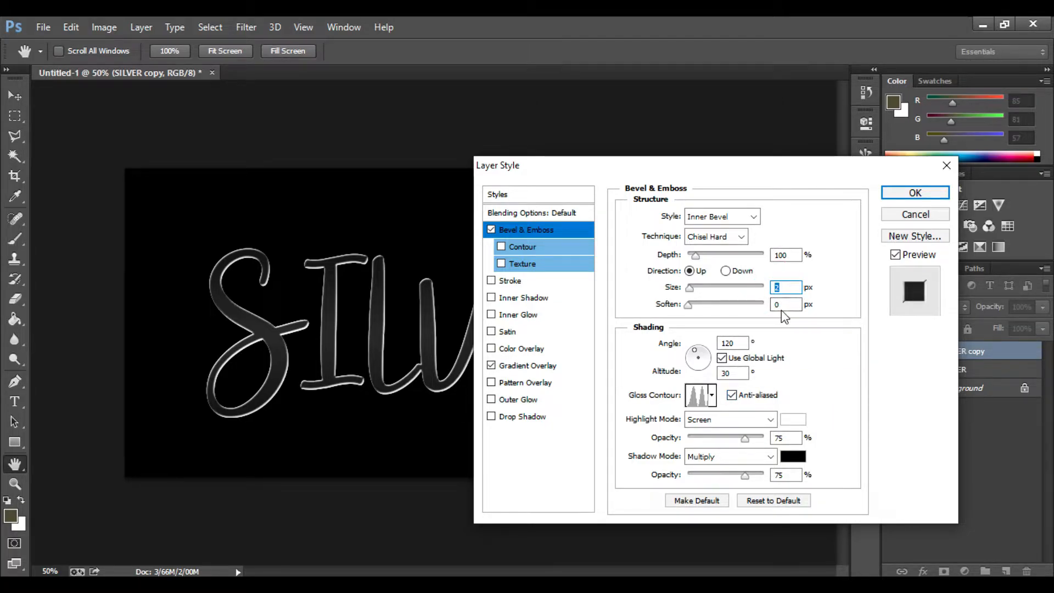
text(5)
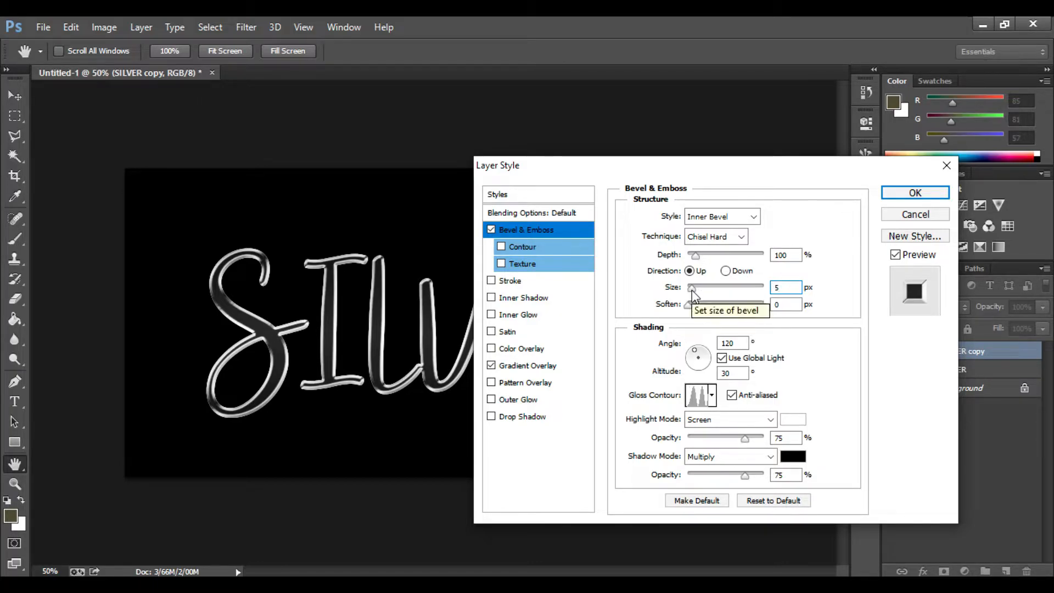
drag(692, 288, 703, 289)
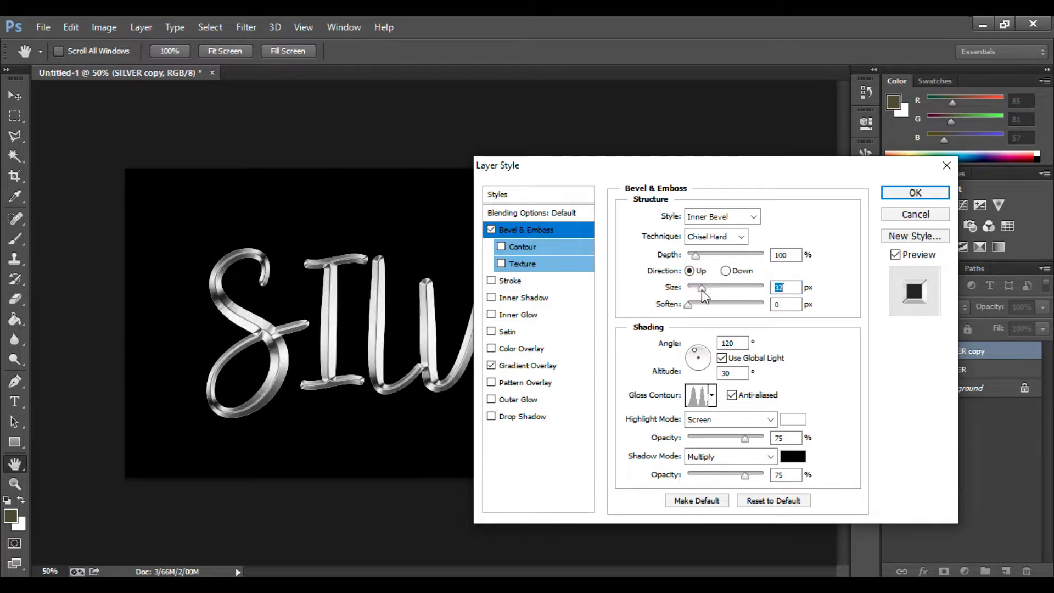
drag(701, 292, 705, 292)
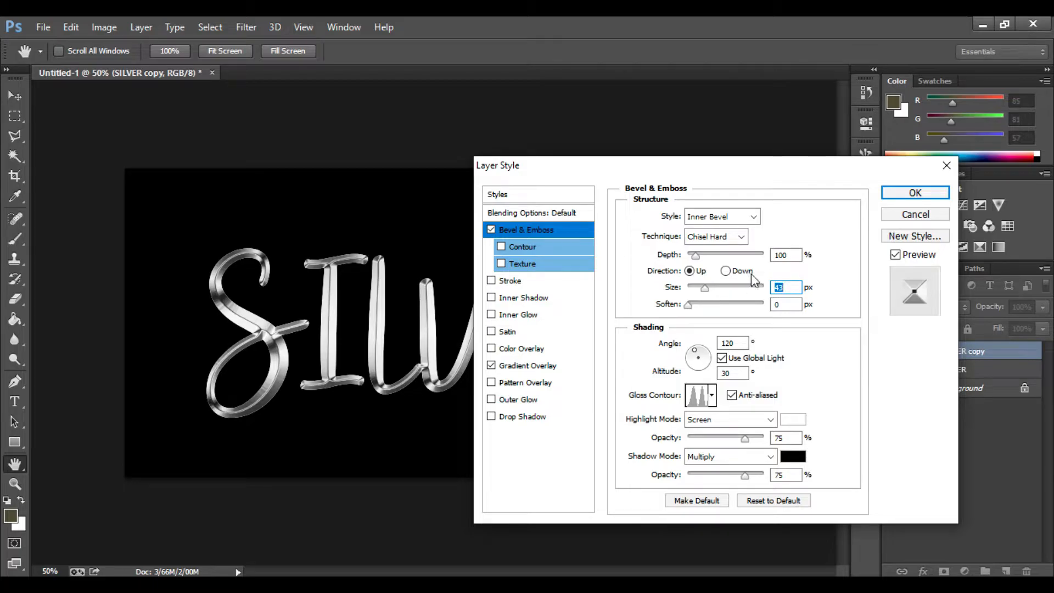
- Set the bevel depth to 170%
click(781, 256)
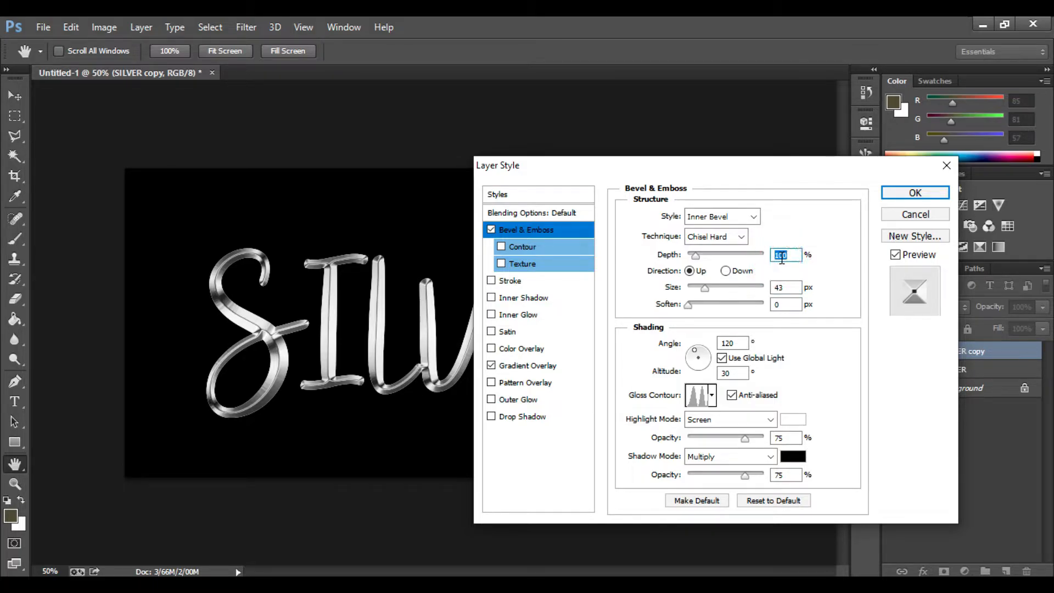
text(17)
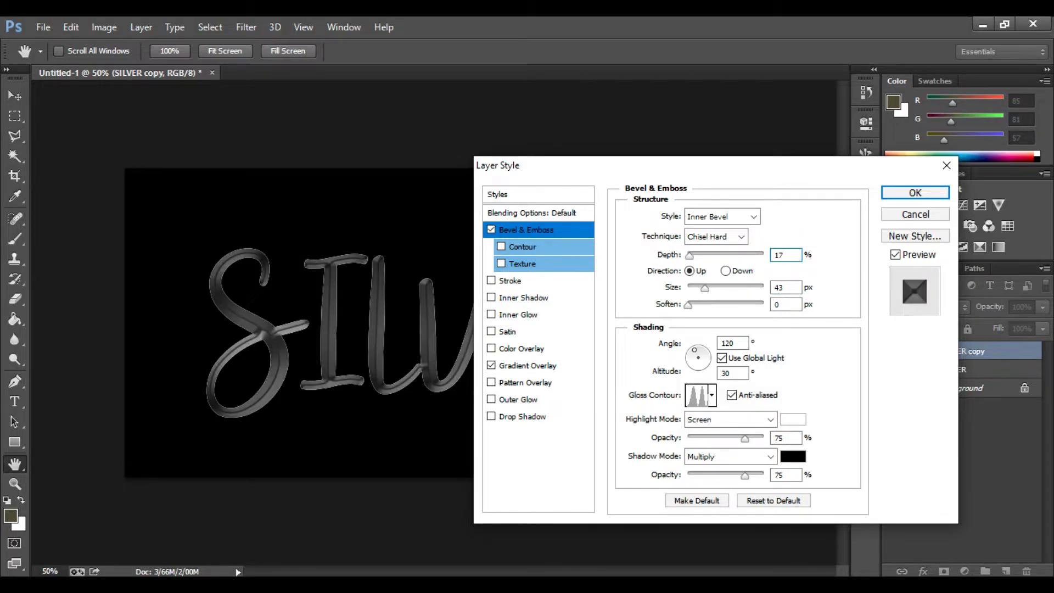
text(0)
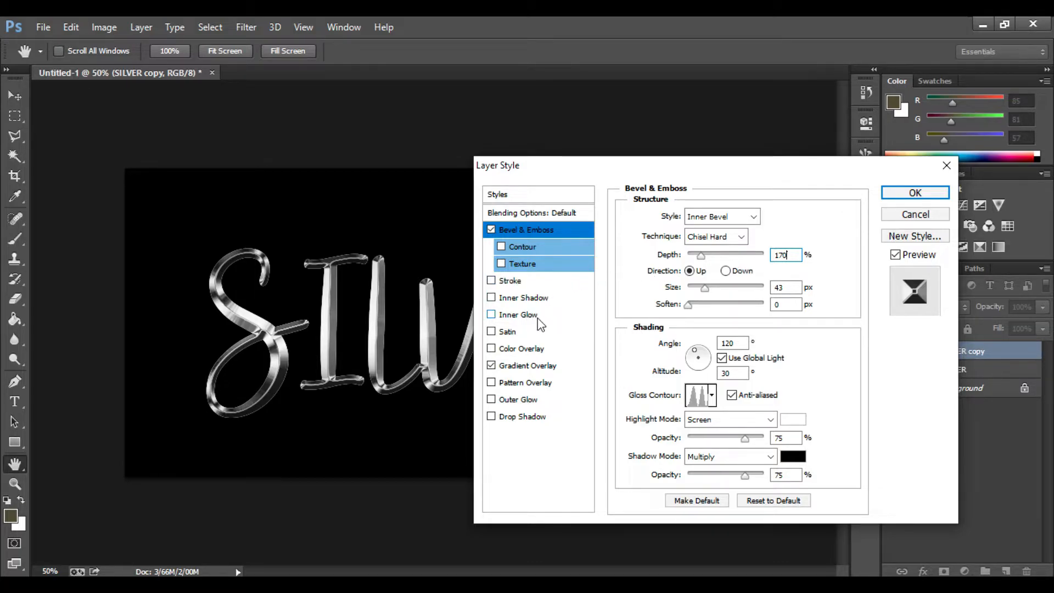
- Enable Inner Glow with Multiply blend mode and 50% opacity
click(502, 316)
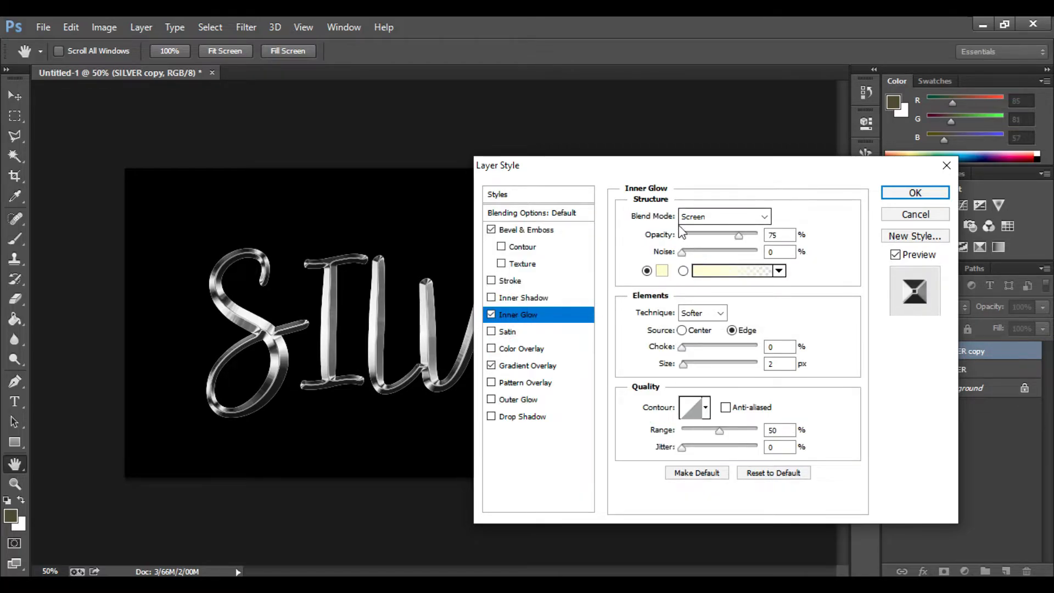
click(726, 217)
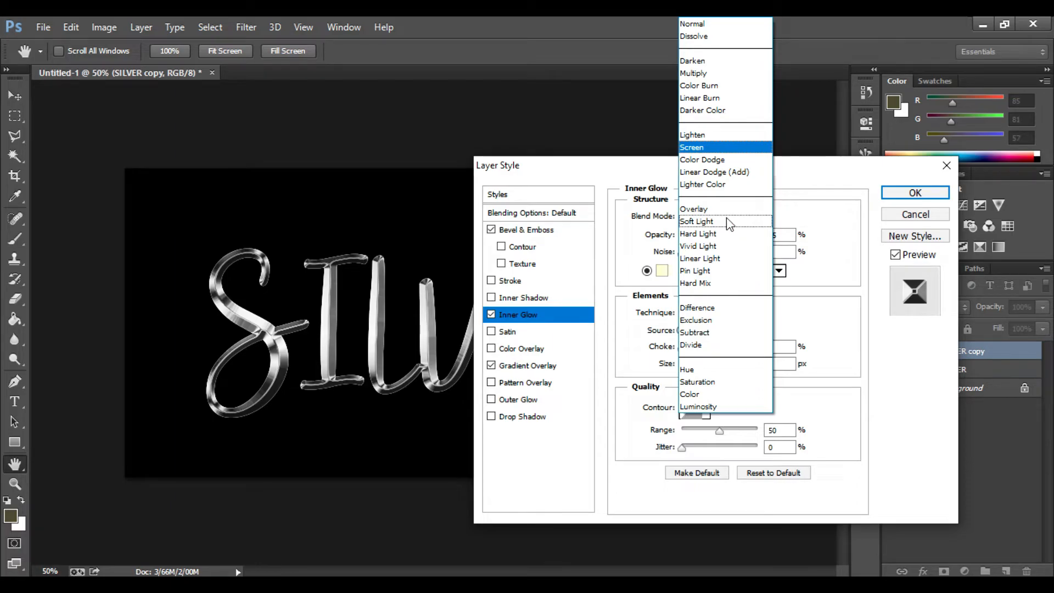
click(701, 74)
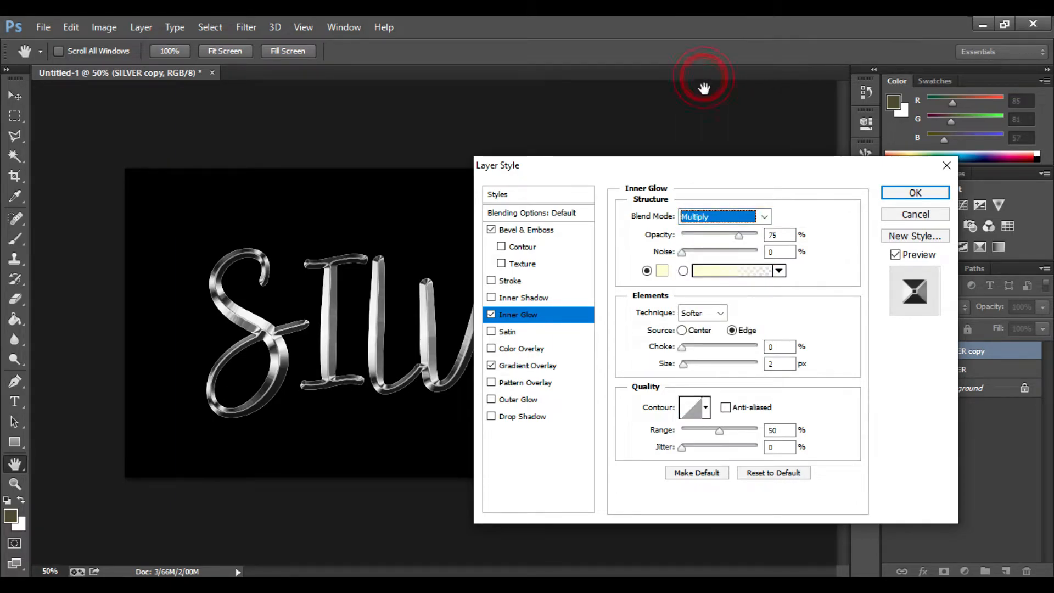
double_click(779, 233)
text(50)
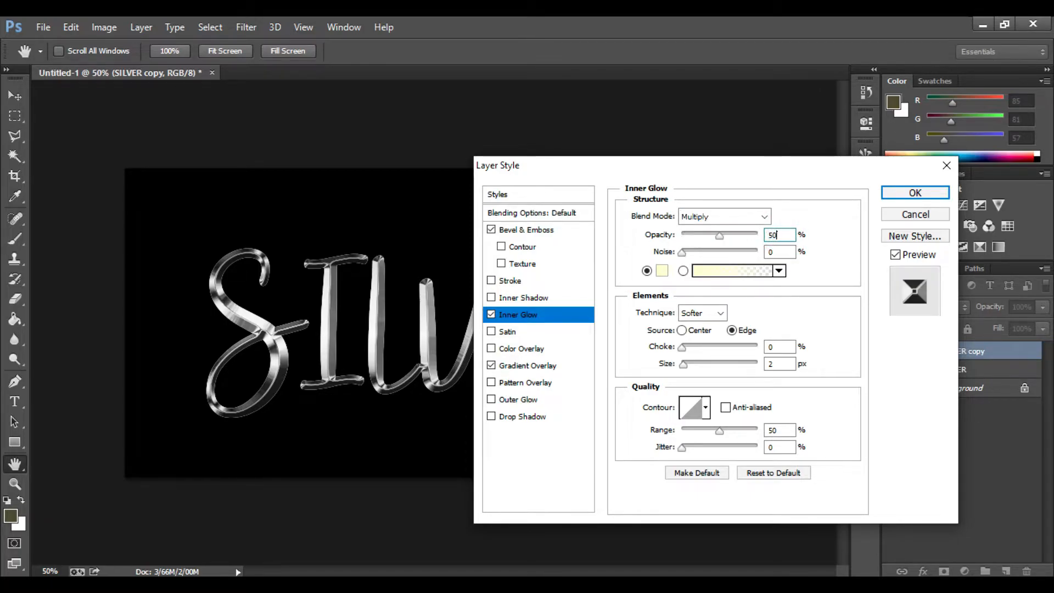
- Set the inner glow colour to RGB 128, 128, 128
click(665, 272)
click(667, 270)
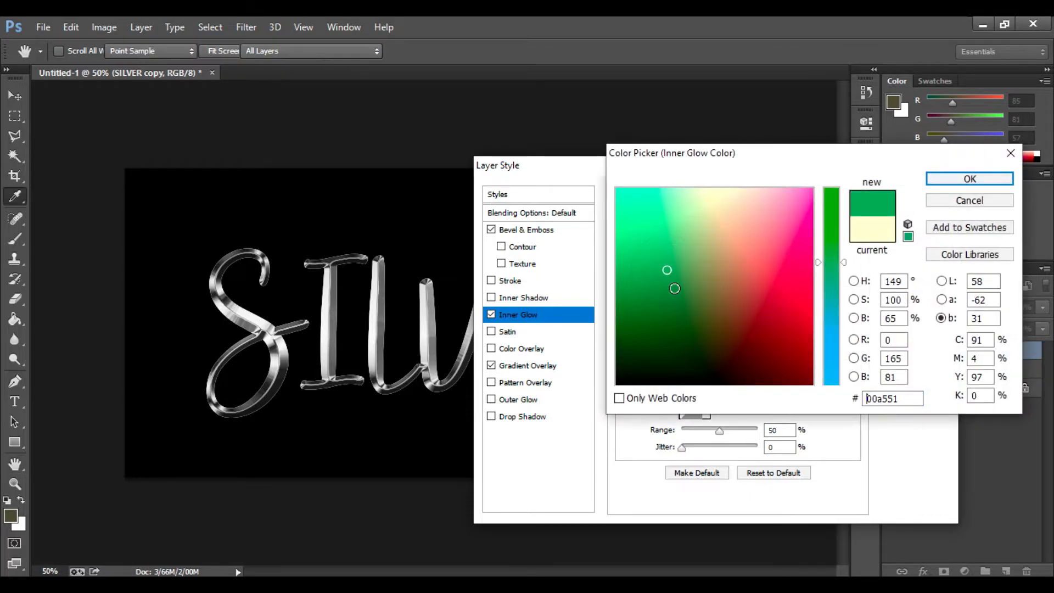
click(894, 341)
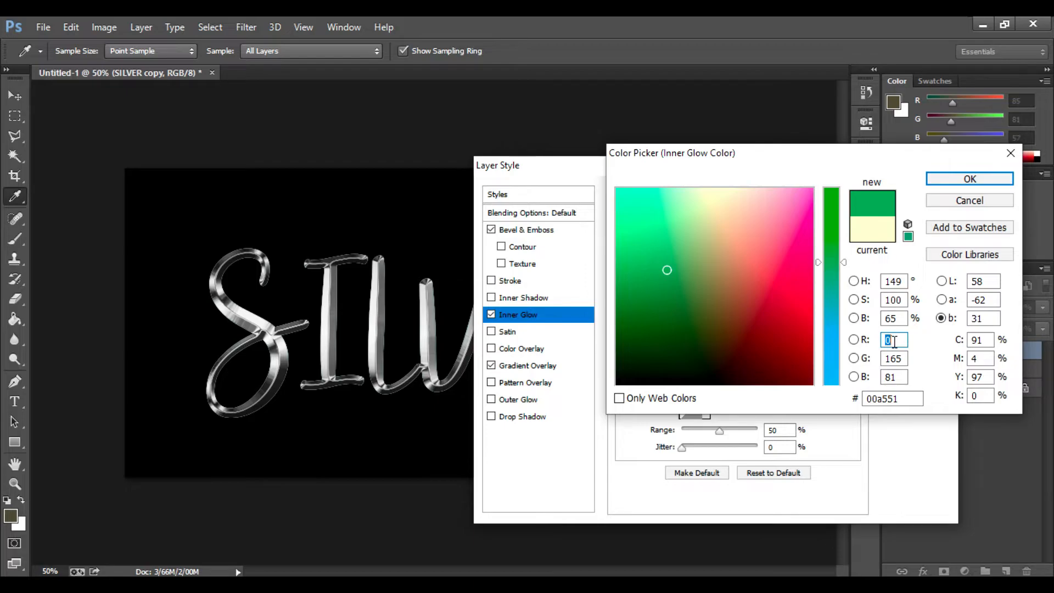
text(128)
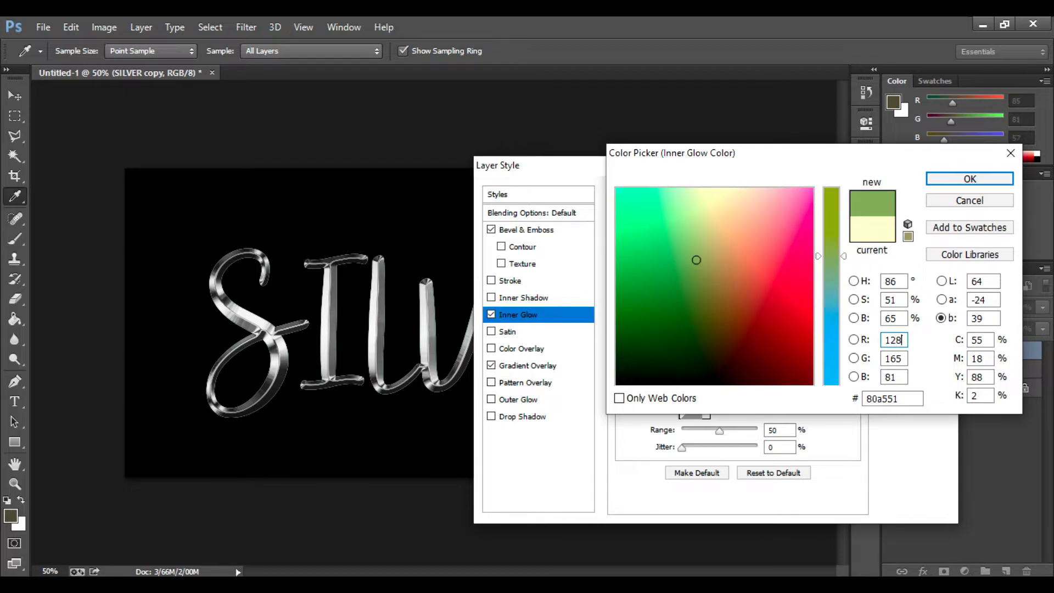
click(891, 358)
text(128)
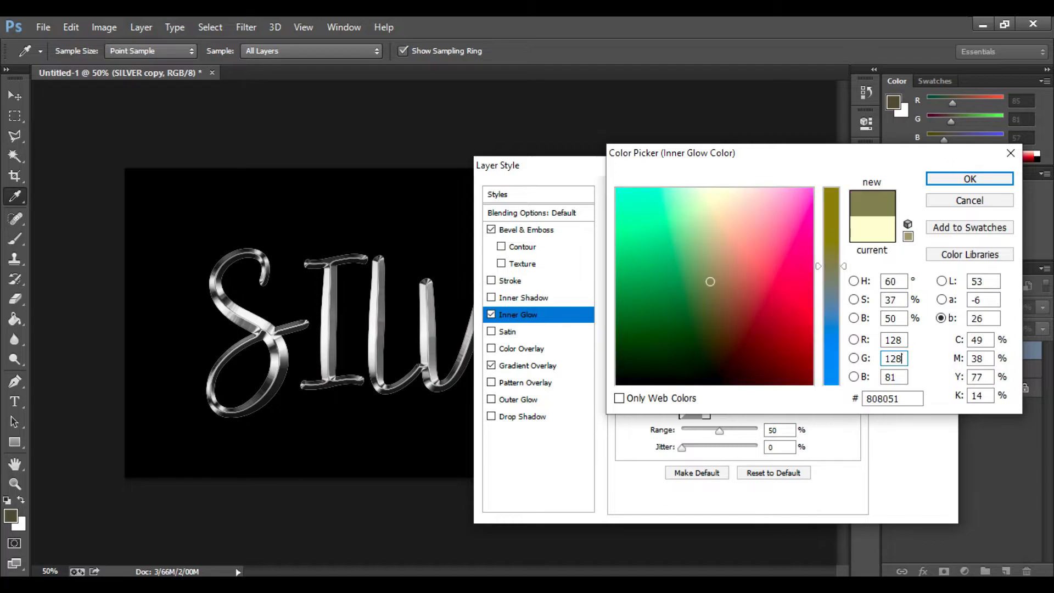
click(892, 377)
text(12)
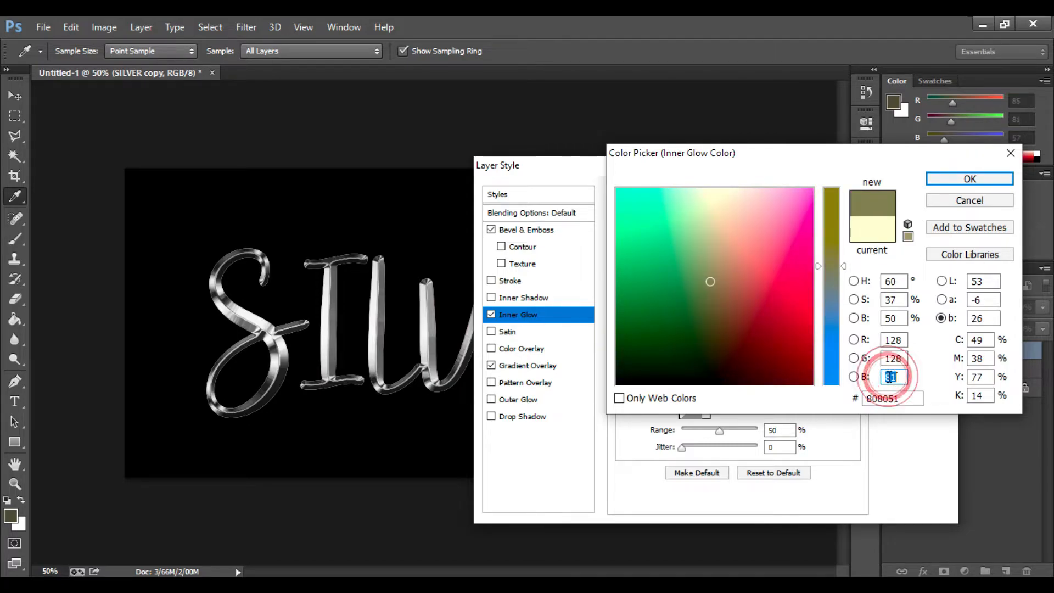
text(8)
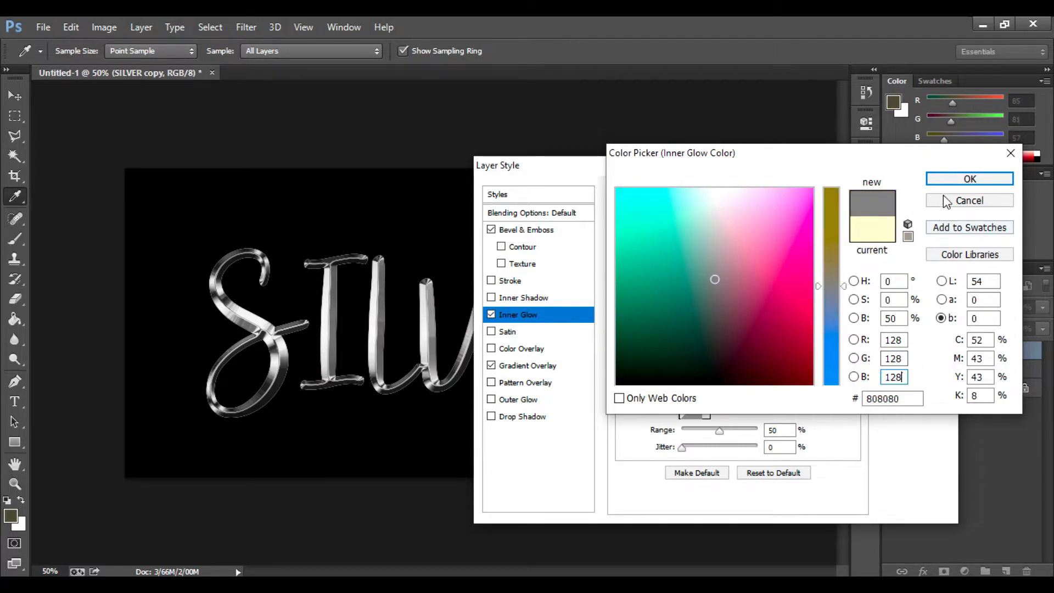
click(954, 177)
click(954, 177)
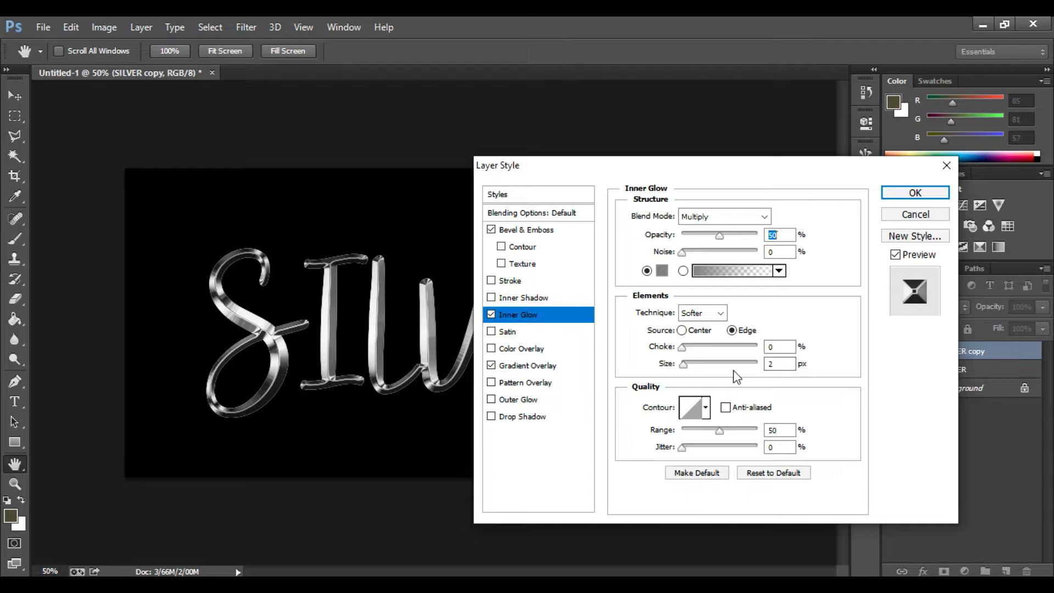
- Enlarge the inner glow size slightly and apply the layer styles
click(683, 365)
drag(688, 368, 686, 367)
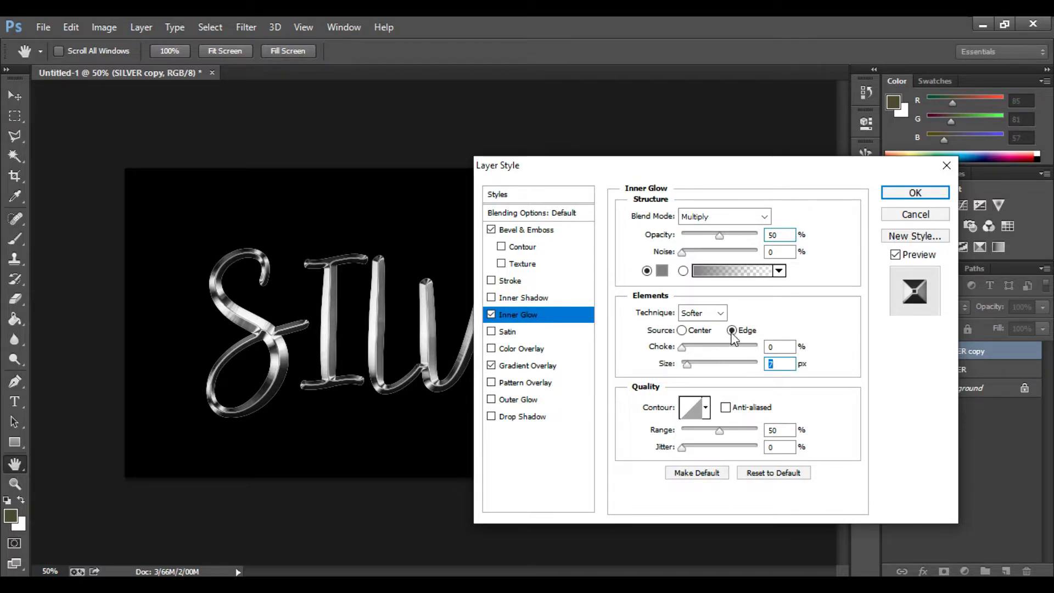
click(898, 194)
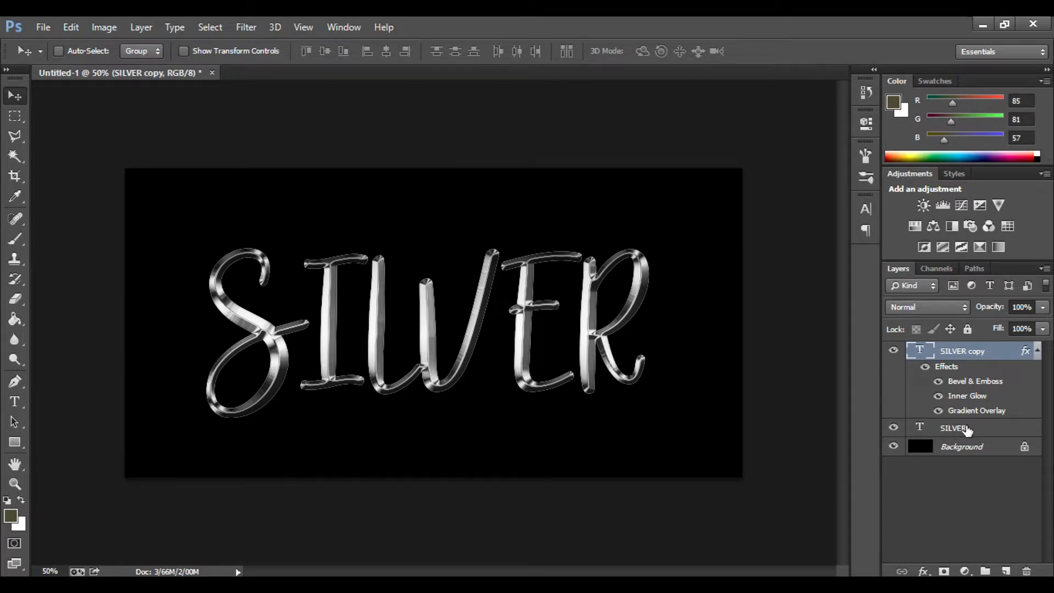
- Add a Stroke layer style to the original SILVER text layer
click(964, 431)
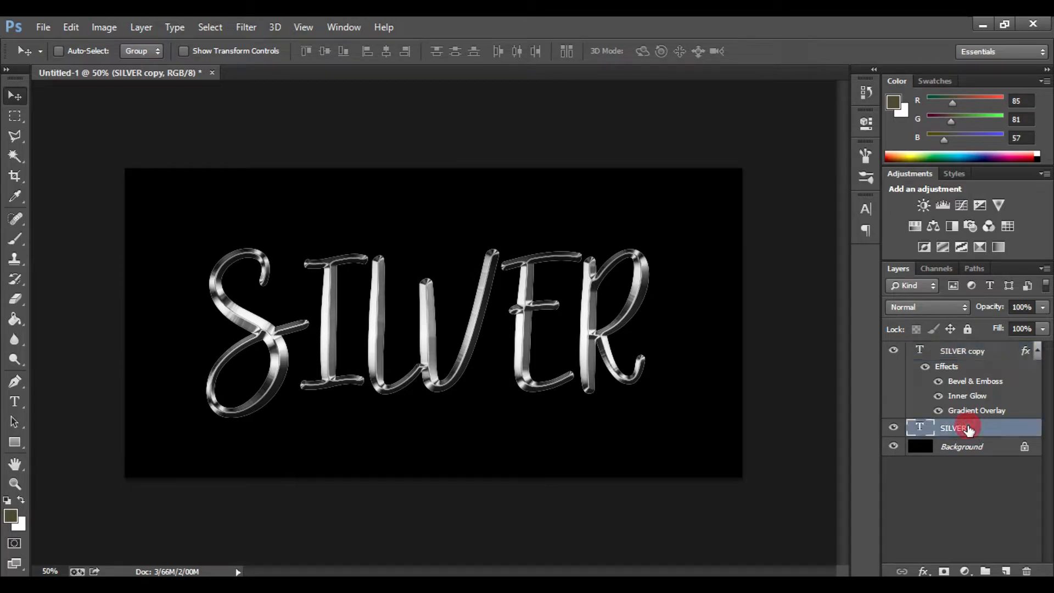
click(924, 572)
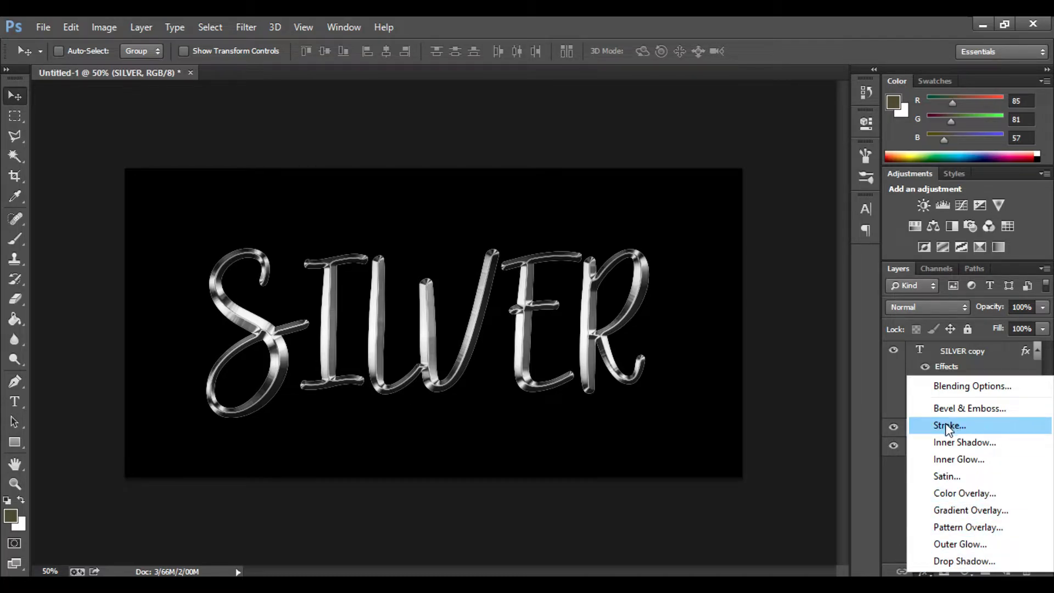
click(962, 423)
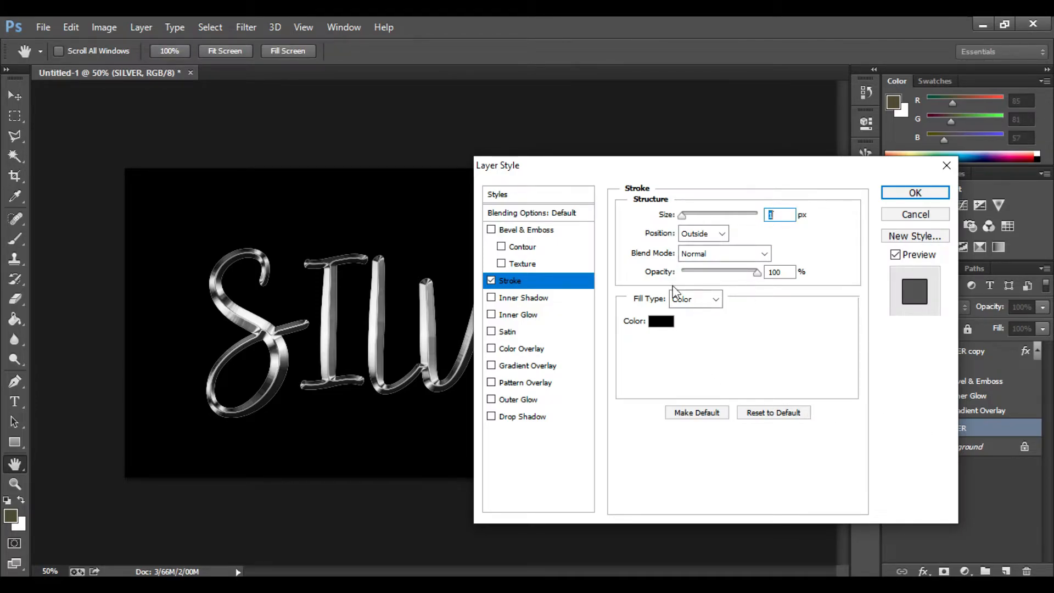
- Set the stroke fill type to Gradient and choose the silver gradient preset
click(708, 299)
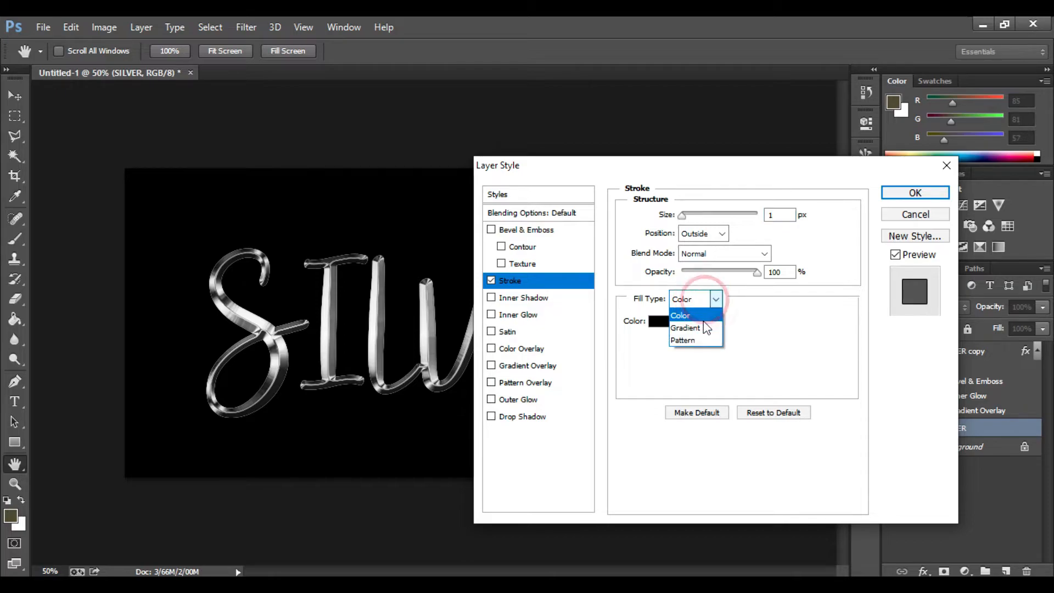
click(707, 334)
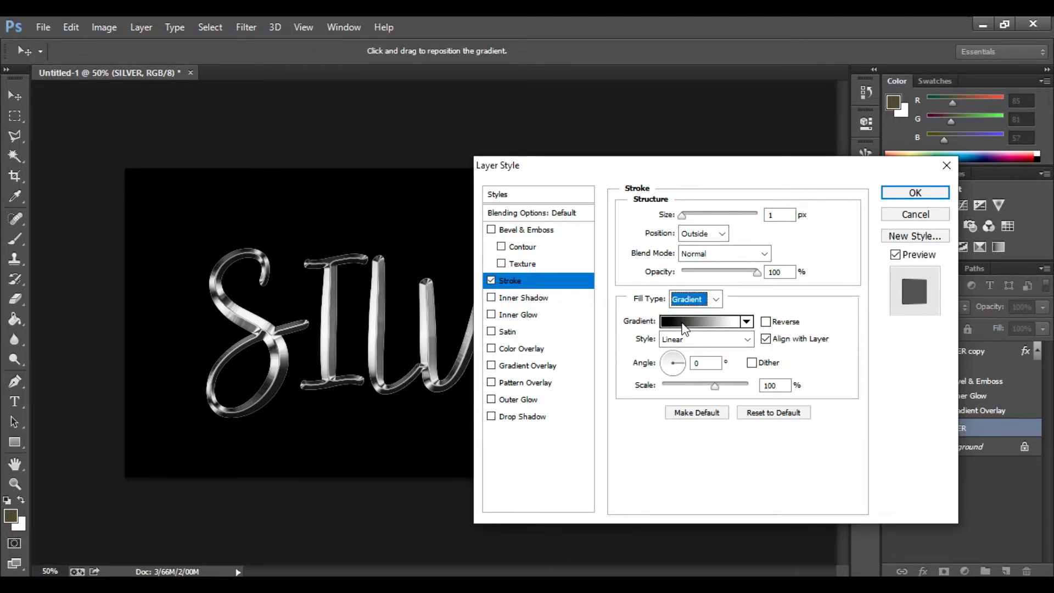
click(745, 321)
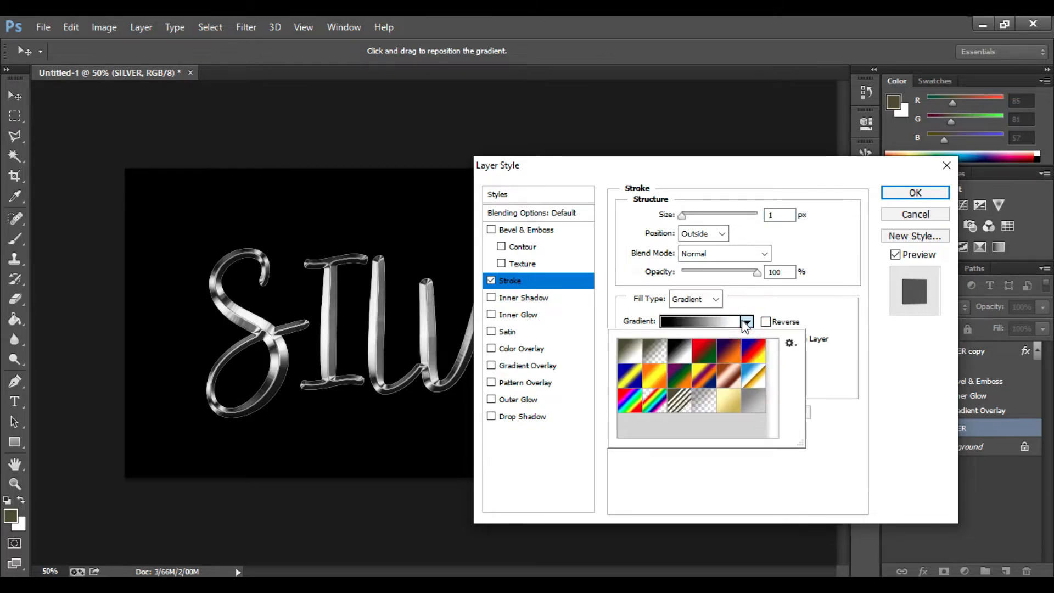
click(756, 405)
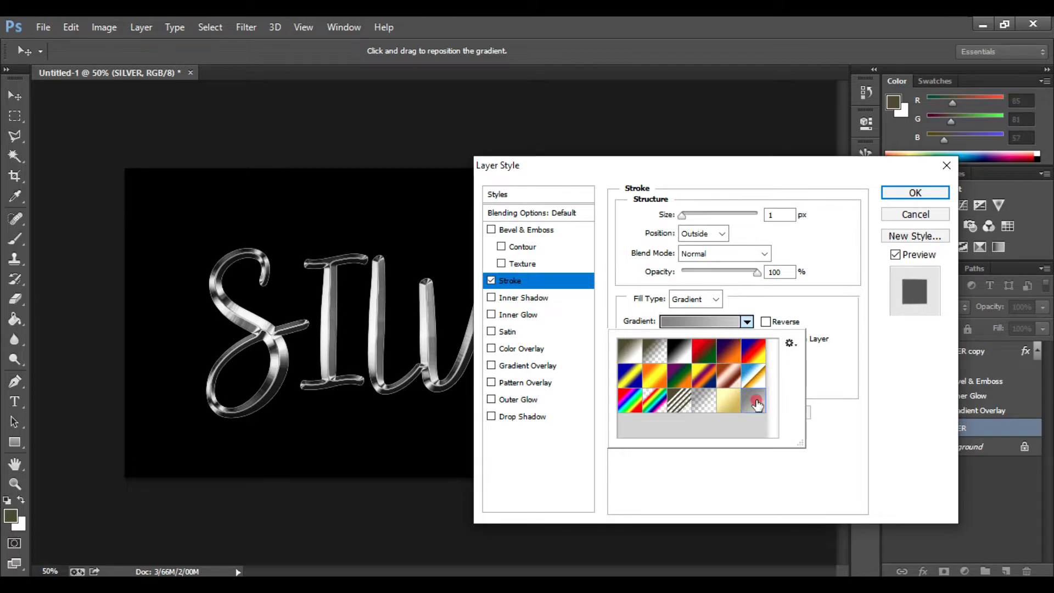
click(756, 405)
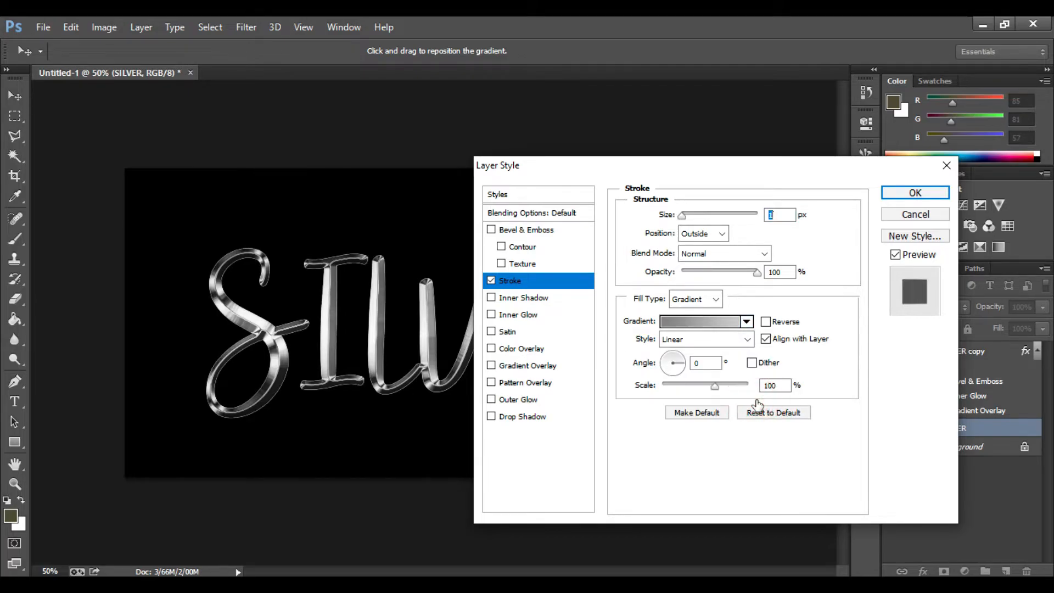
- Set the stroke gradient style to Reflected, keep the position Outside, and set the stroke size to 2 px
click(728, 342)
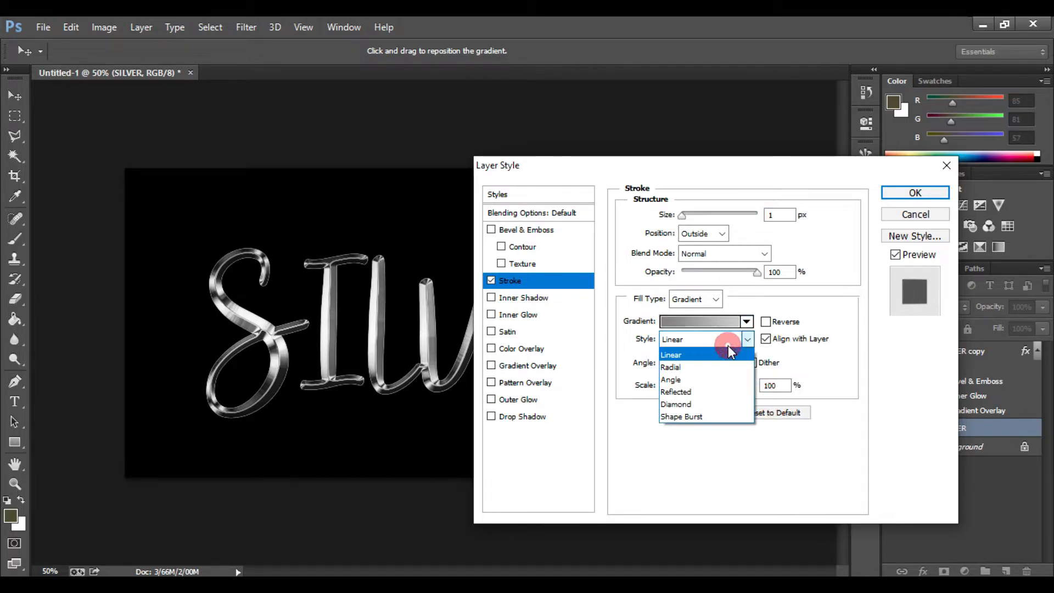
click(691, 395)
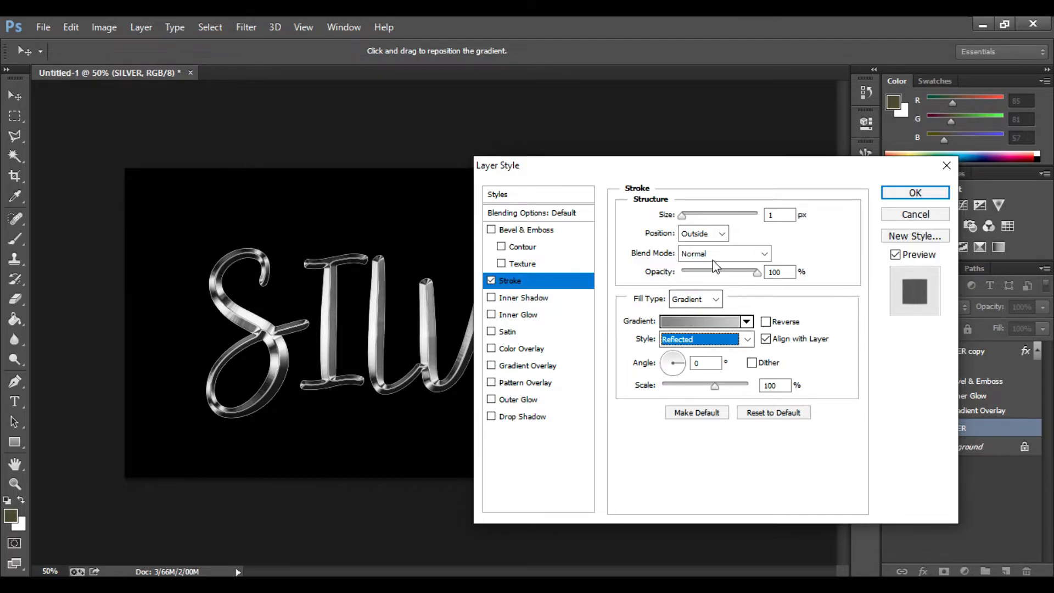
click(710, 236)
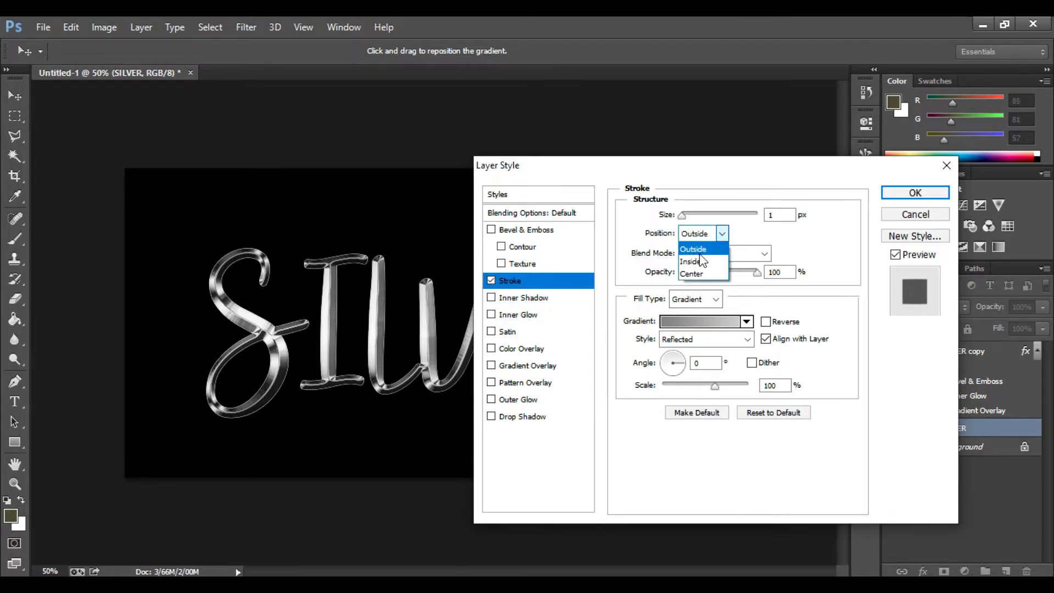
click(708, 250)
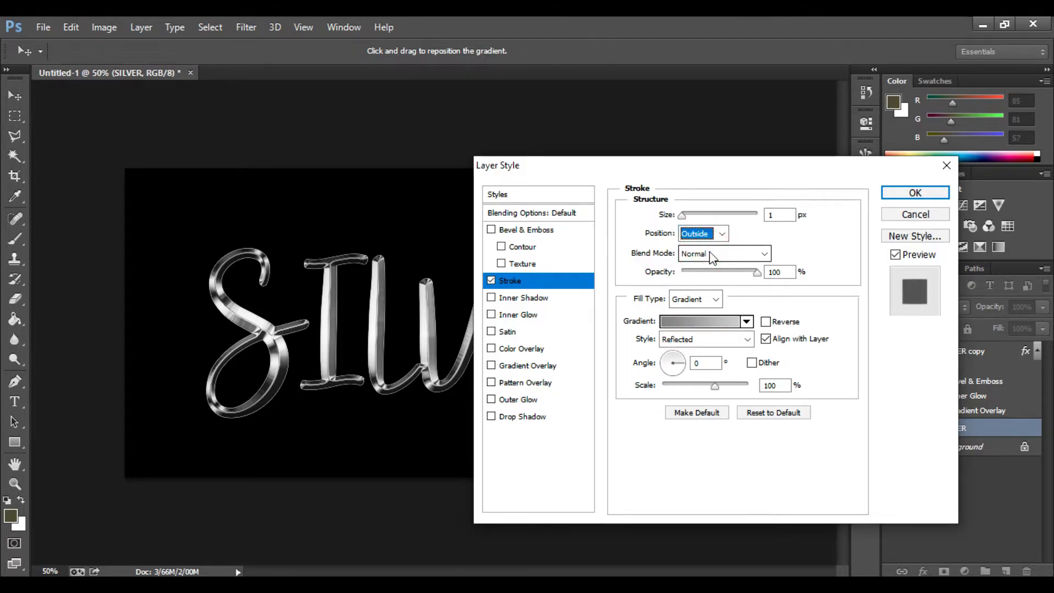
click(683, 217)
drag(683, 218, 684, 219)
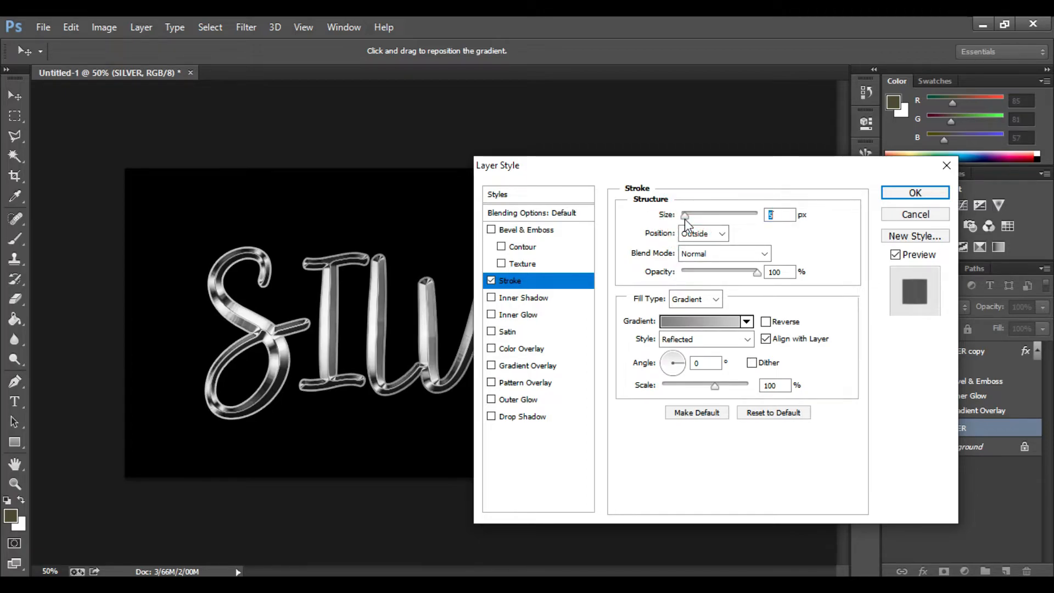
drag(684, 219, 682, 219)
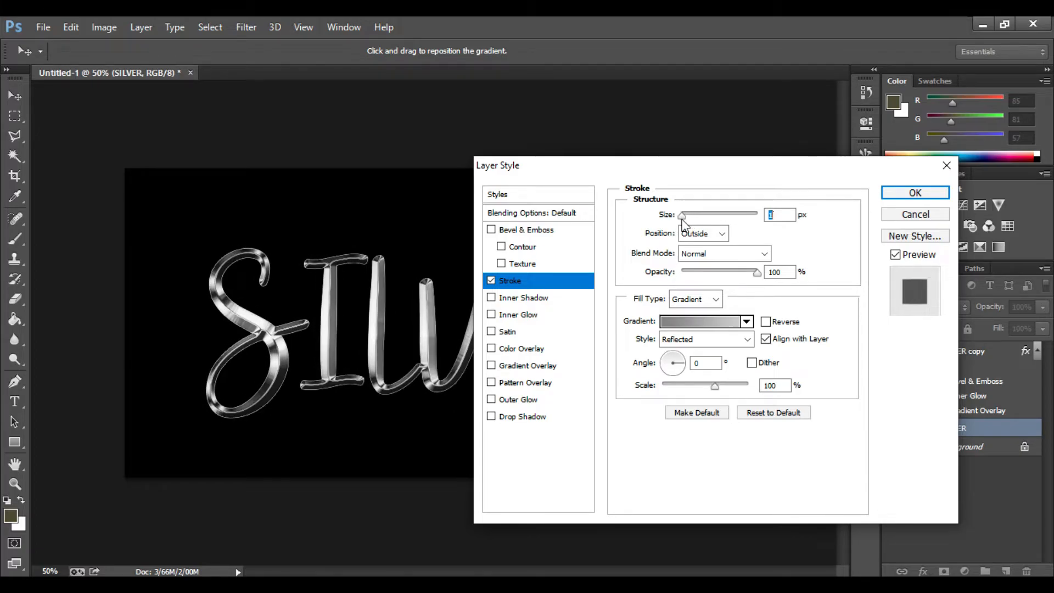
drag(682, 220, 683, 218)
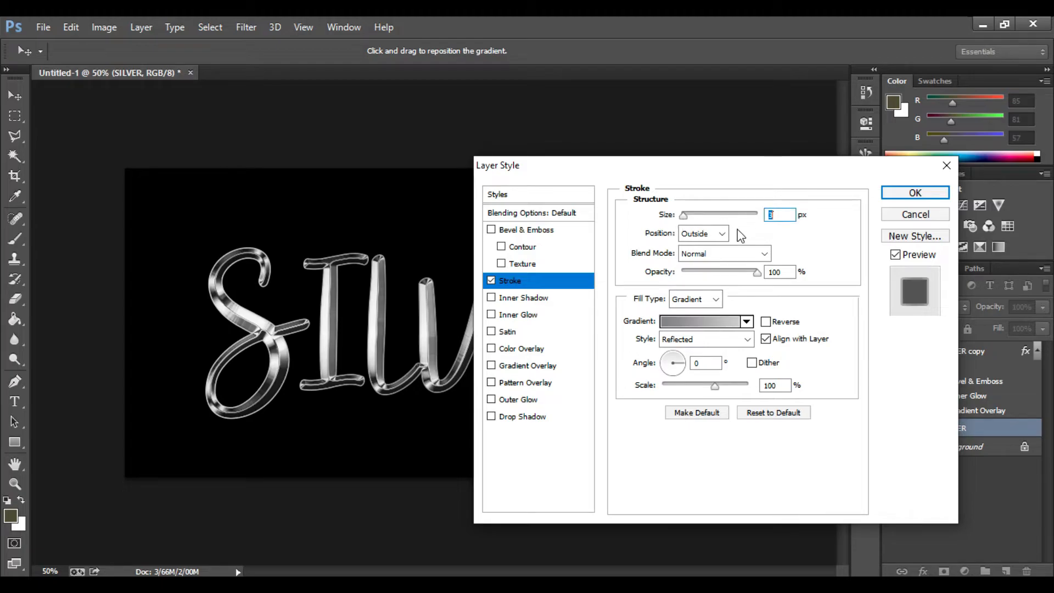
text(2)
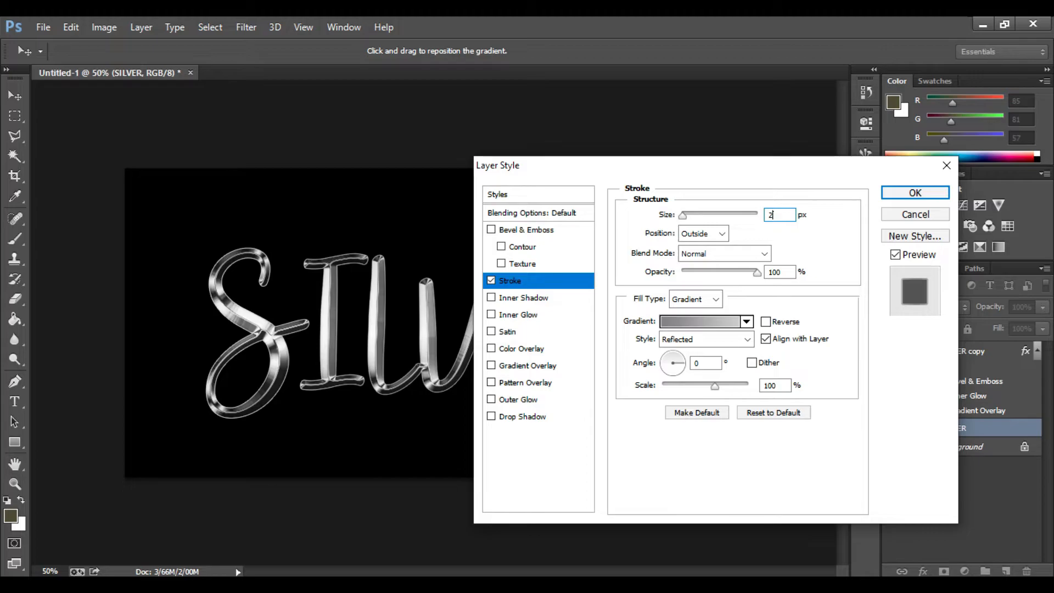
- Enable Bevel & Emboss with Stroke Emboss style, Chisel Hard technique and 2 px size
click(526, 231)
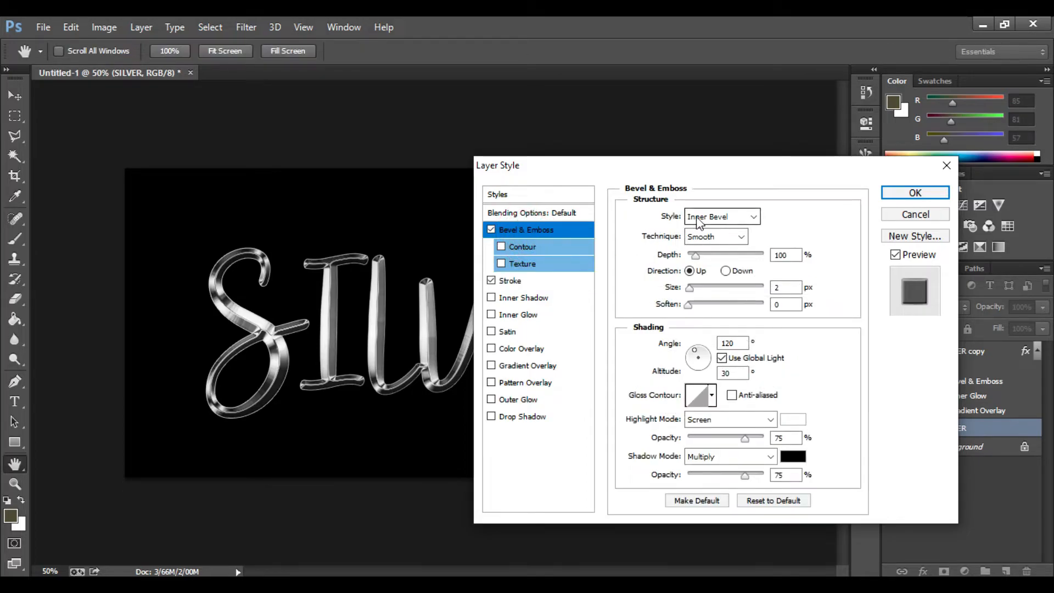
click(738, 217)
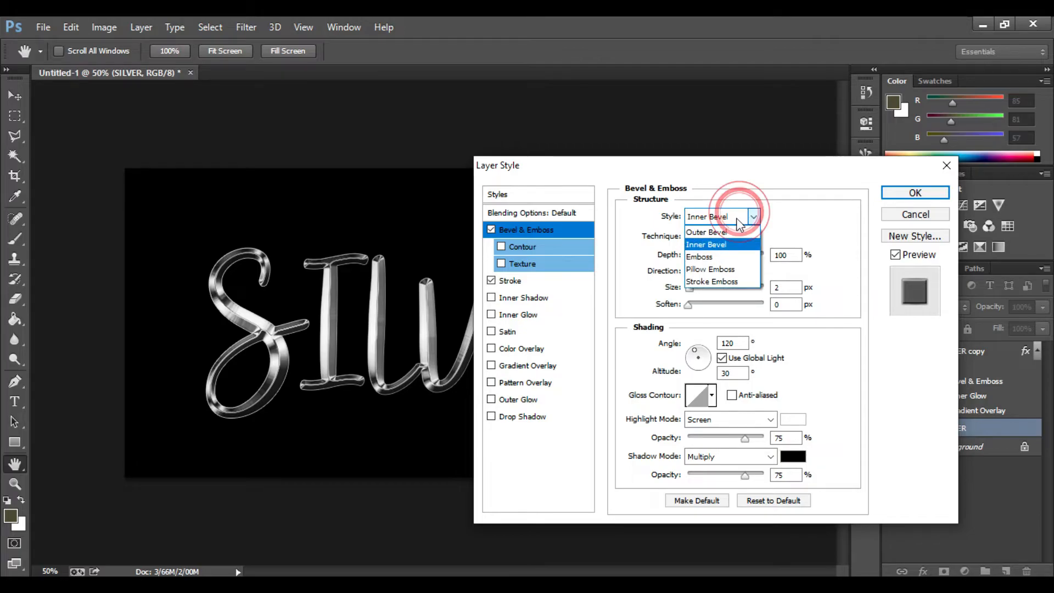
click(745, 281)
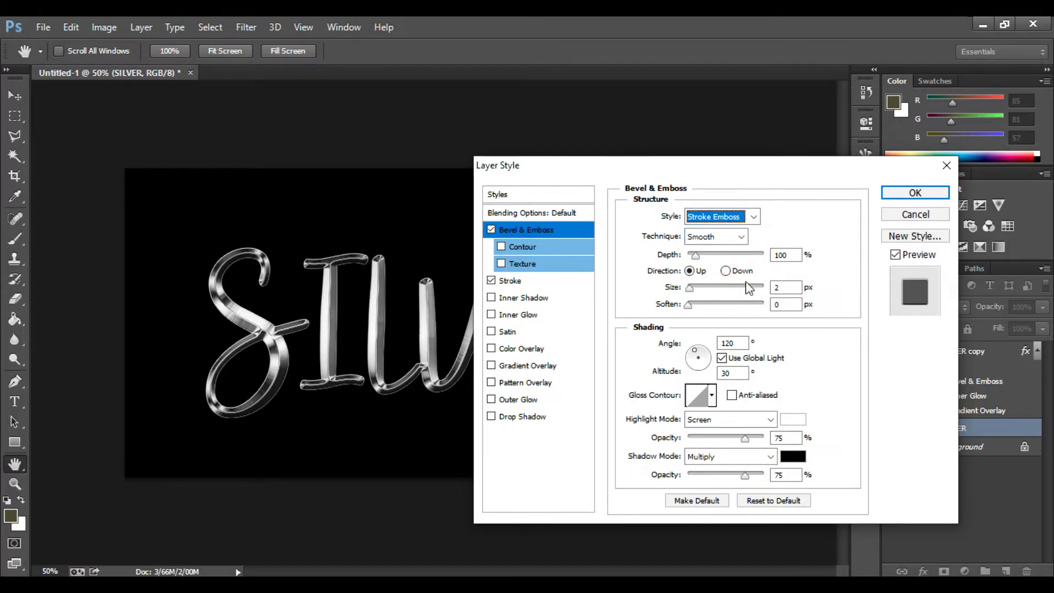
click(740, 237)
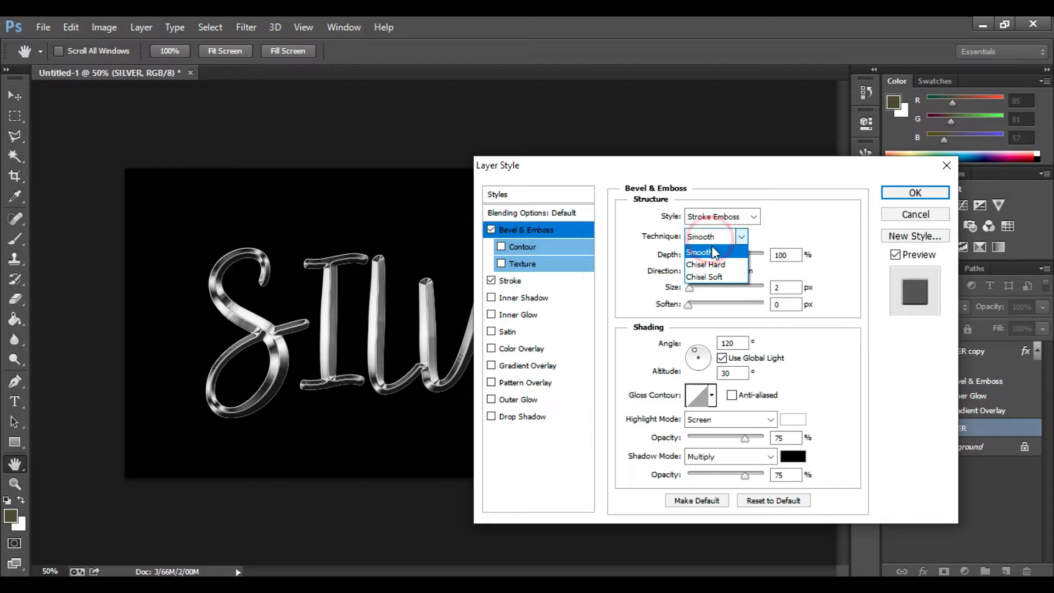
click(717, 264)
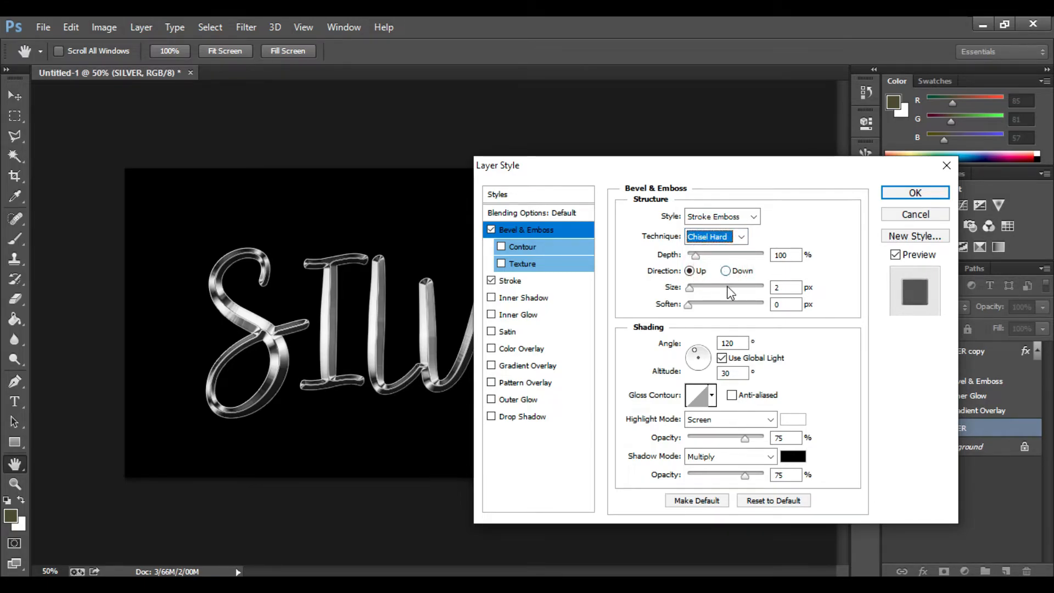
click(779, 291)
text(2)
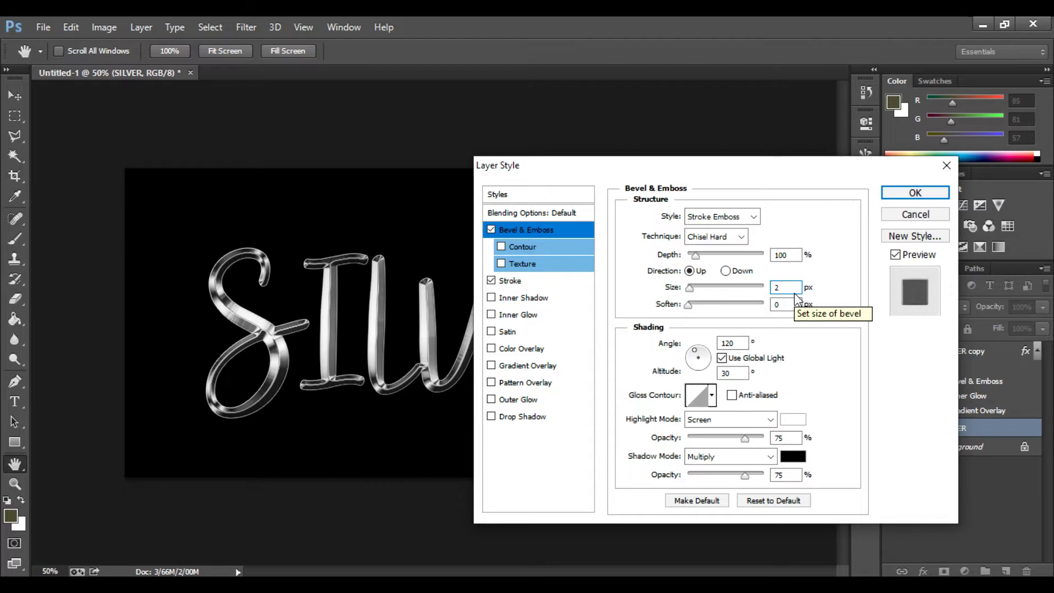
- Choose a multi-peak gloss contour preset with anti-aliasing and enable the bevel's Contour option
click(712, 395)
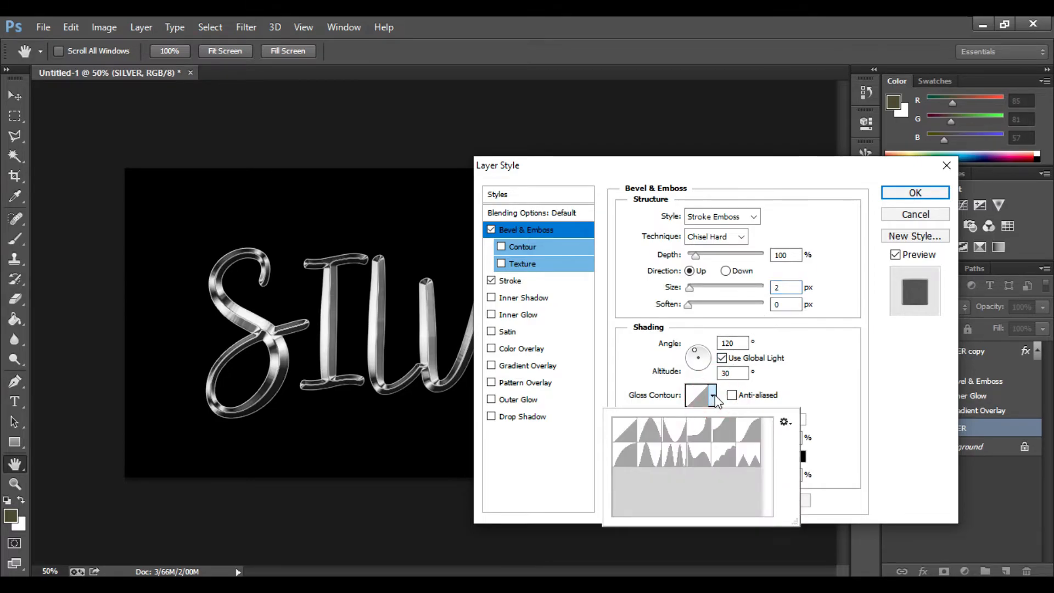
double_click(678, 459)
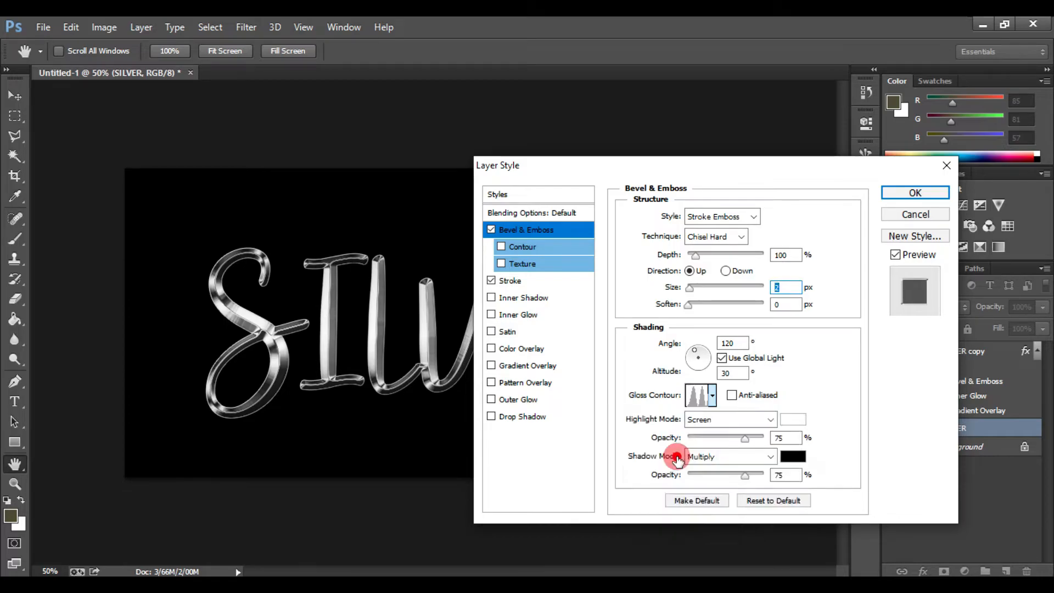
click(747, 400)
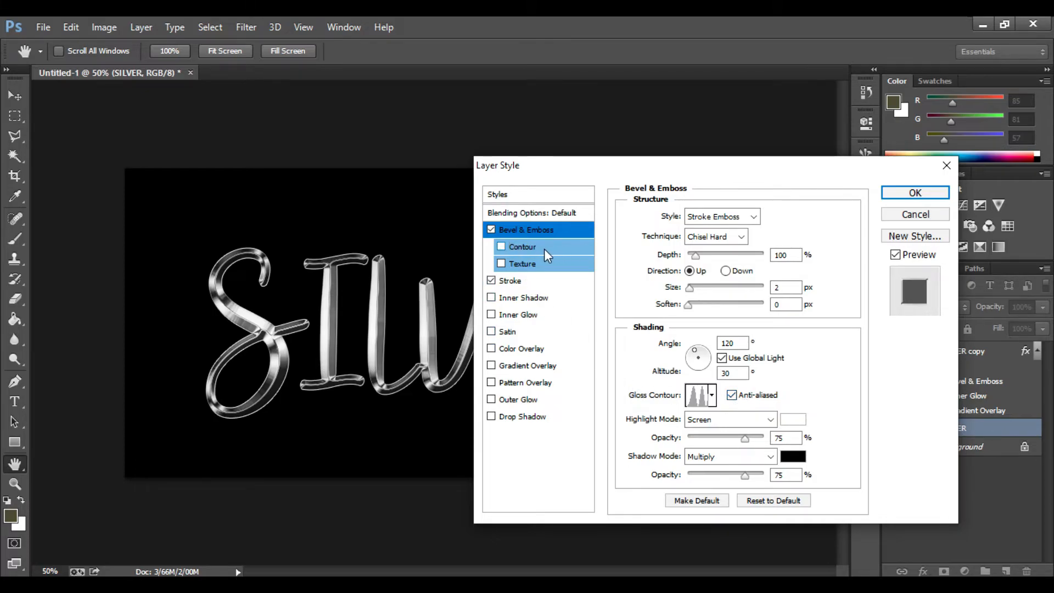
click(525, 249)
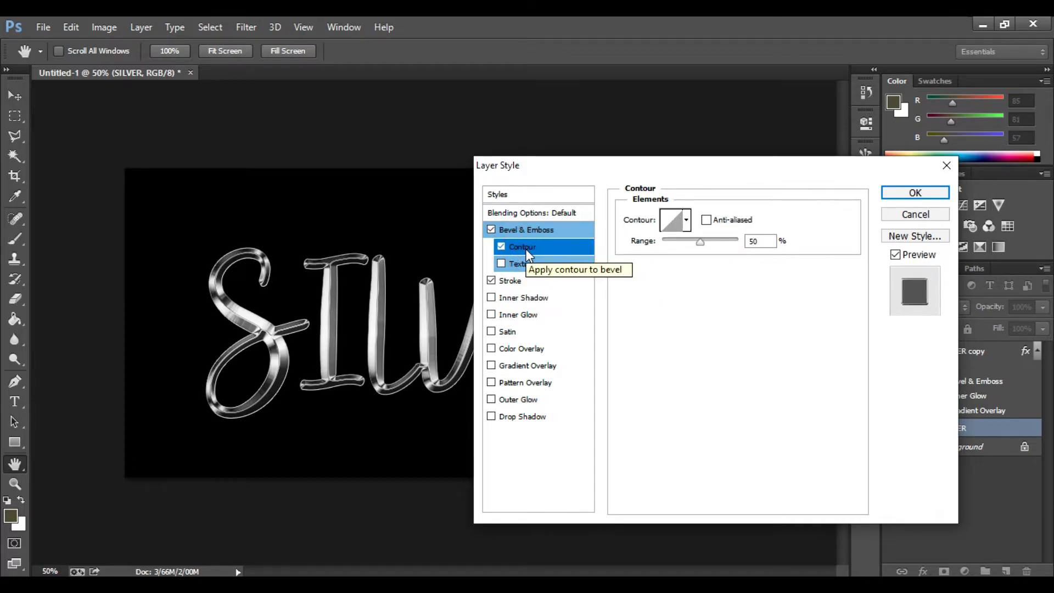
- Enable Outer Glow and set its opacity to 40%
key(ctrl+plus)
key(ctrl+plus)
key(ctrl+plus)
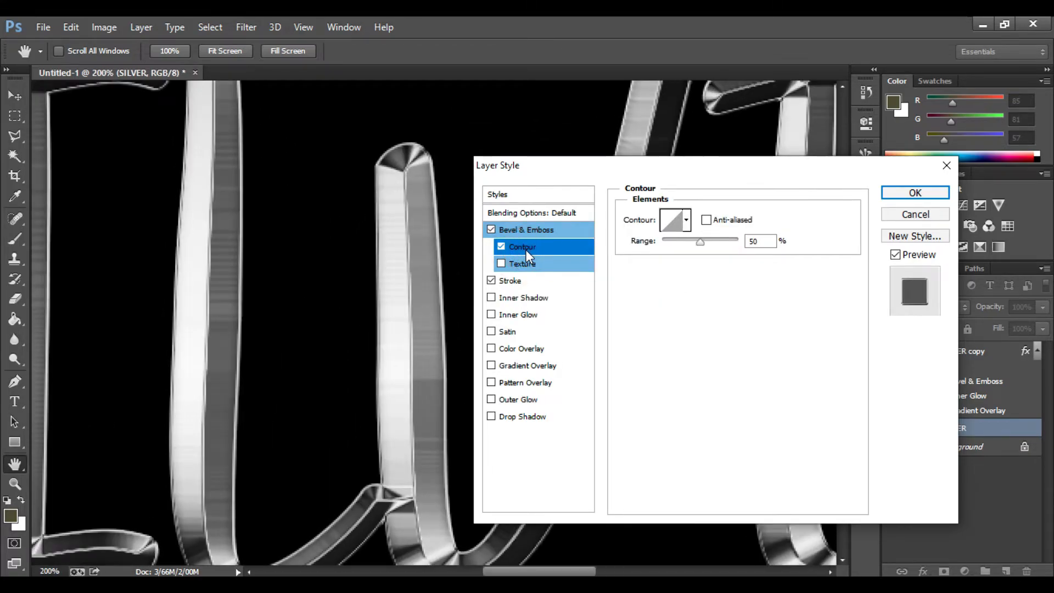
key(ctrl+minus)
key(ctrl+minus)
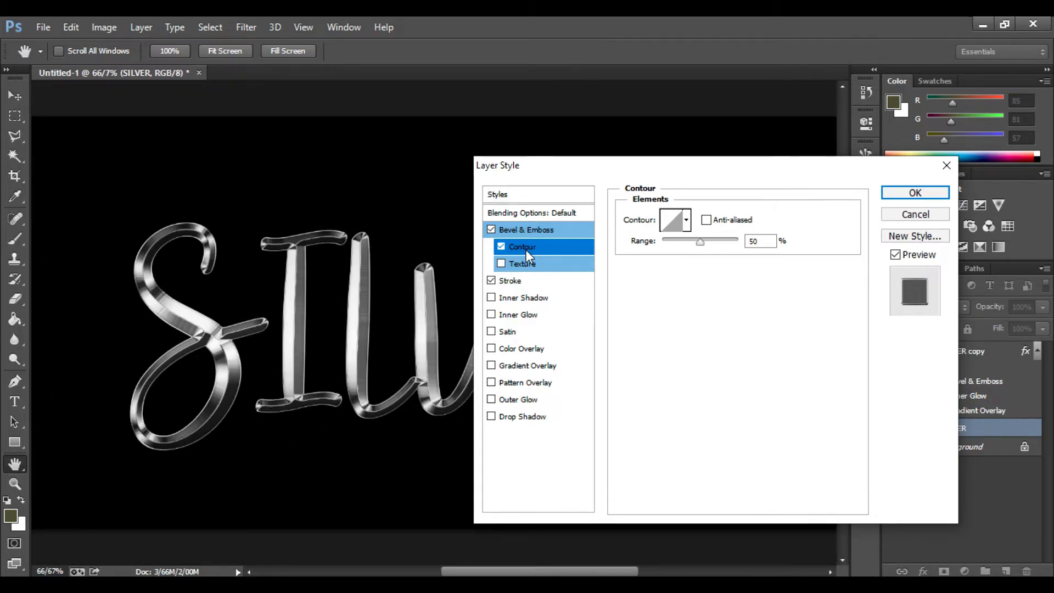
click(523, 400)
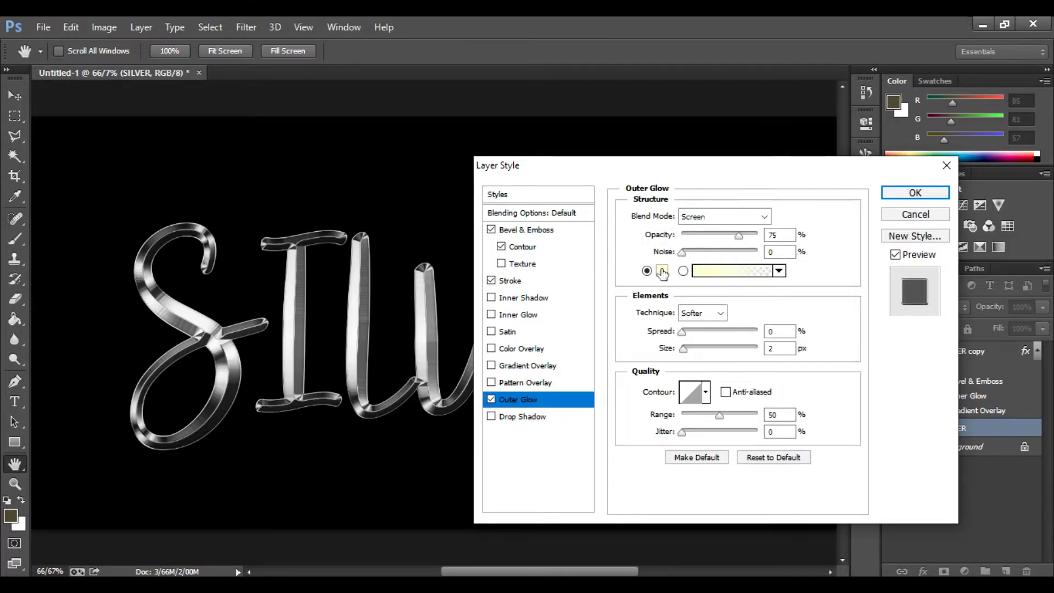
click(775, 235)
text(40)
- Set the outer glow colour to RGB 128, 128, 128
click(661, 271)
click(661, 272)
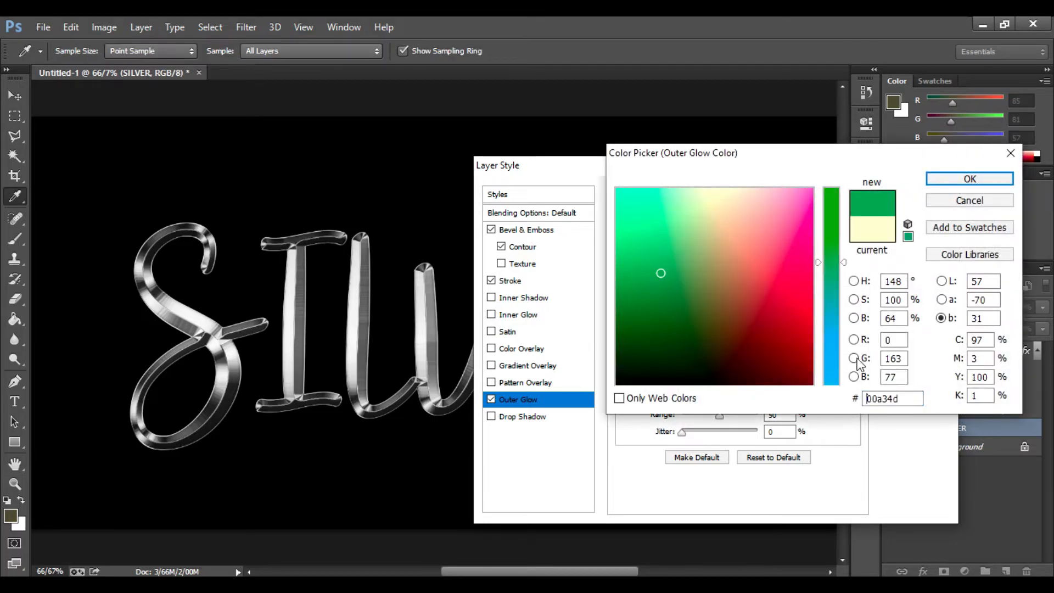
click(896, 339)
text(128)
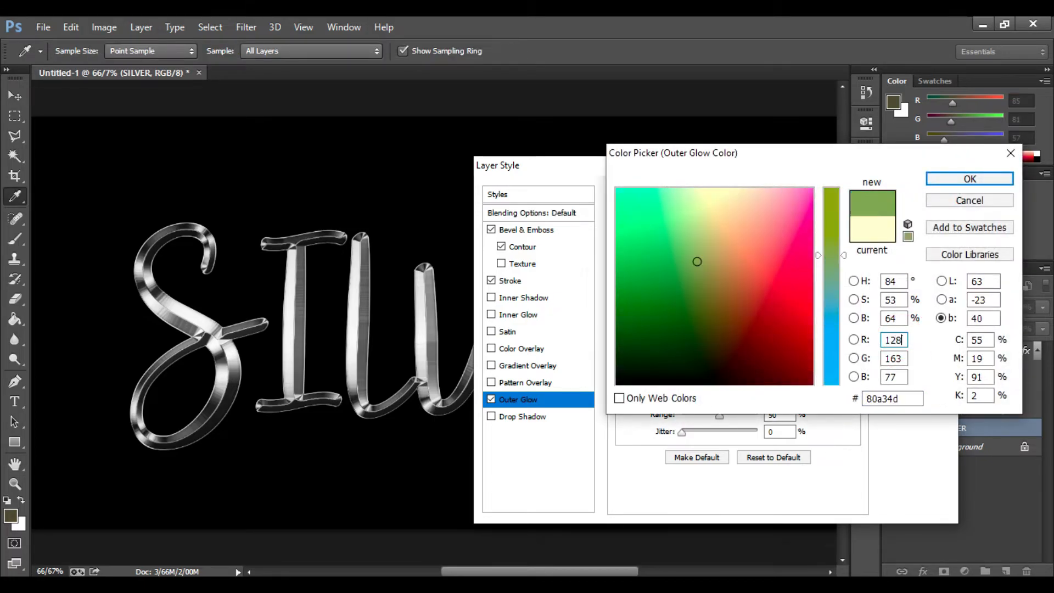
click(902, 358)
text(128)
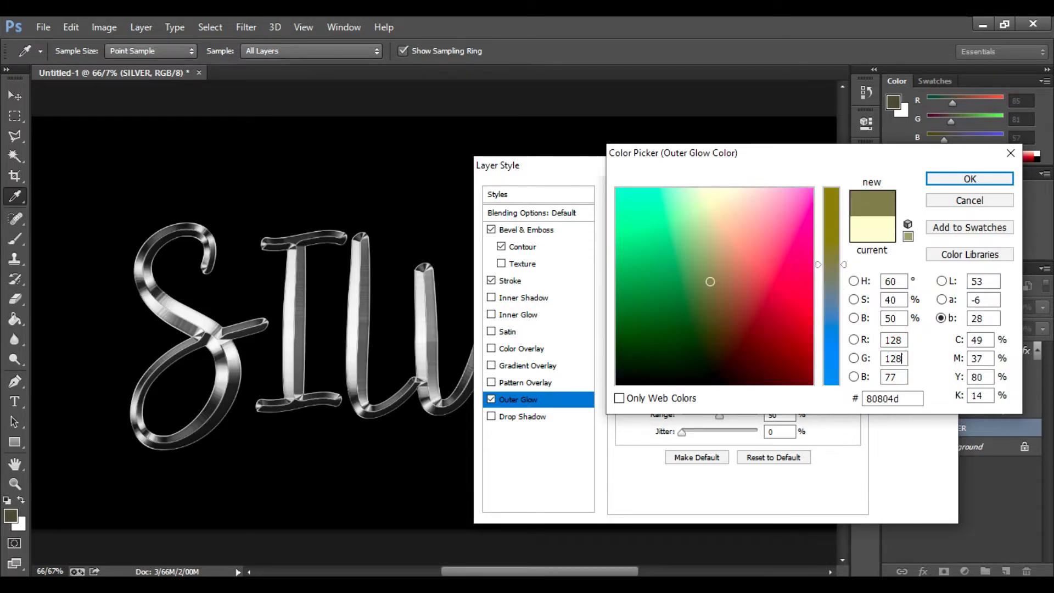
click(890, 378)
text(128)
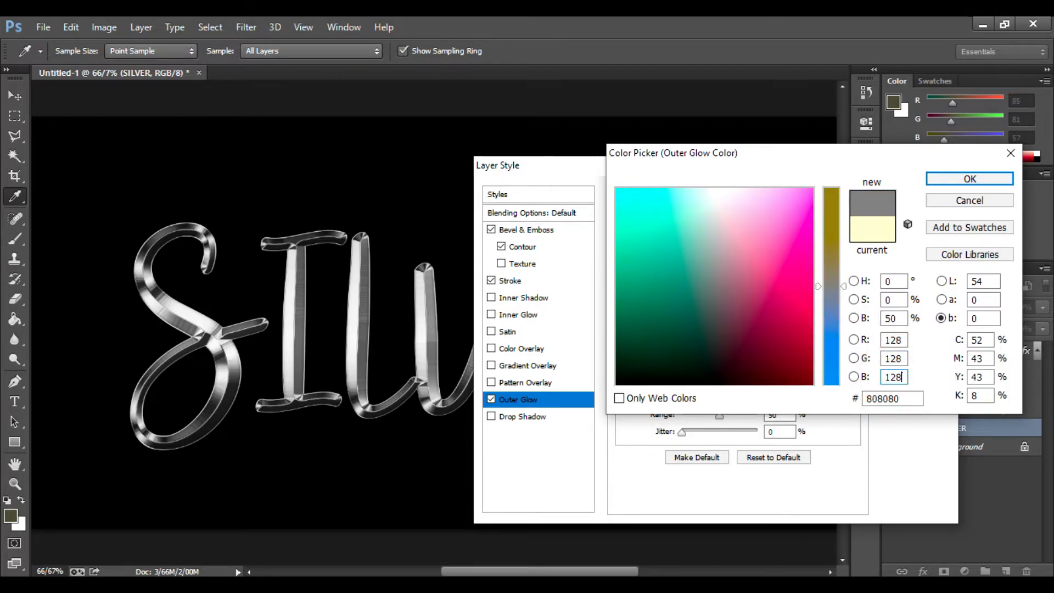
click(959, 182)
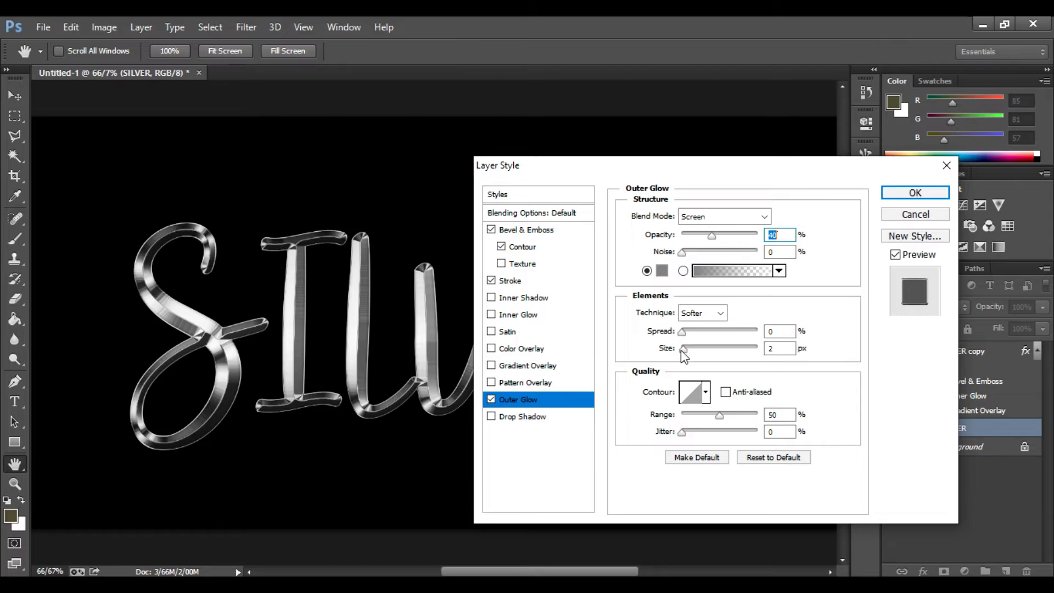
- Set the outer glow size to about 12 px
drag(681, 350, 698, 351)
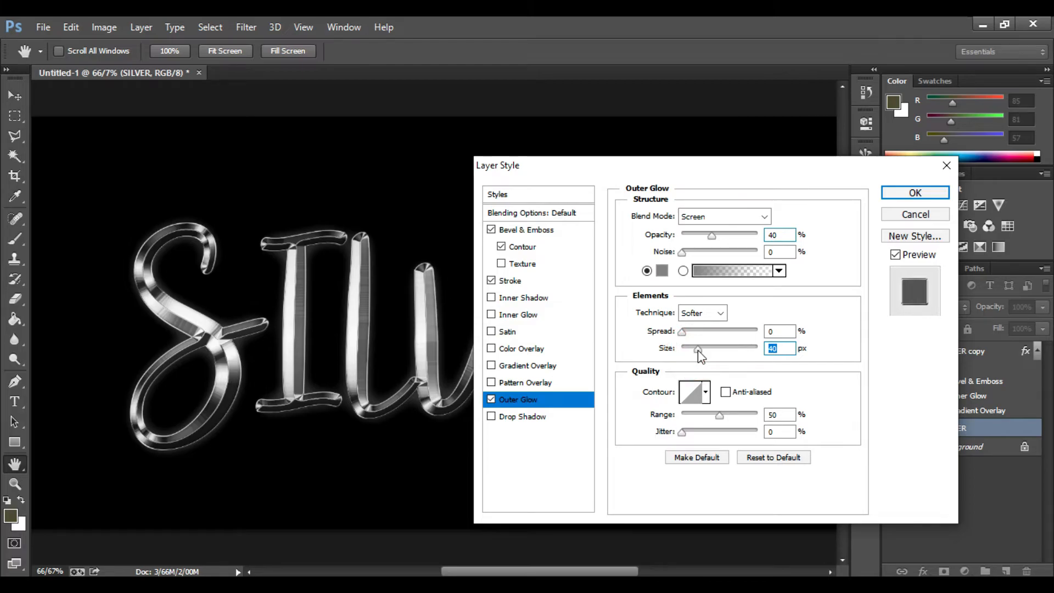
drag(696, 350, 697, 349)
drag(697, 350, 696, 350)
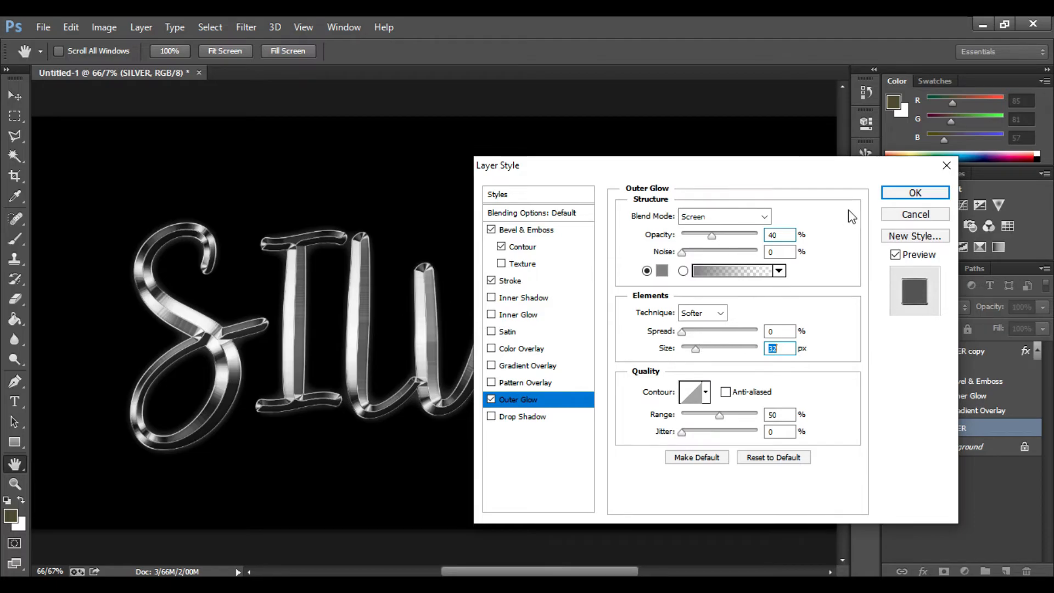
- Confirm the layer style settings to apply the outer glow
click(896, 197)
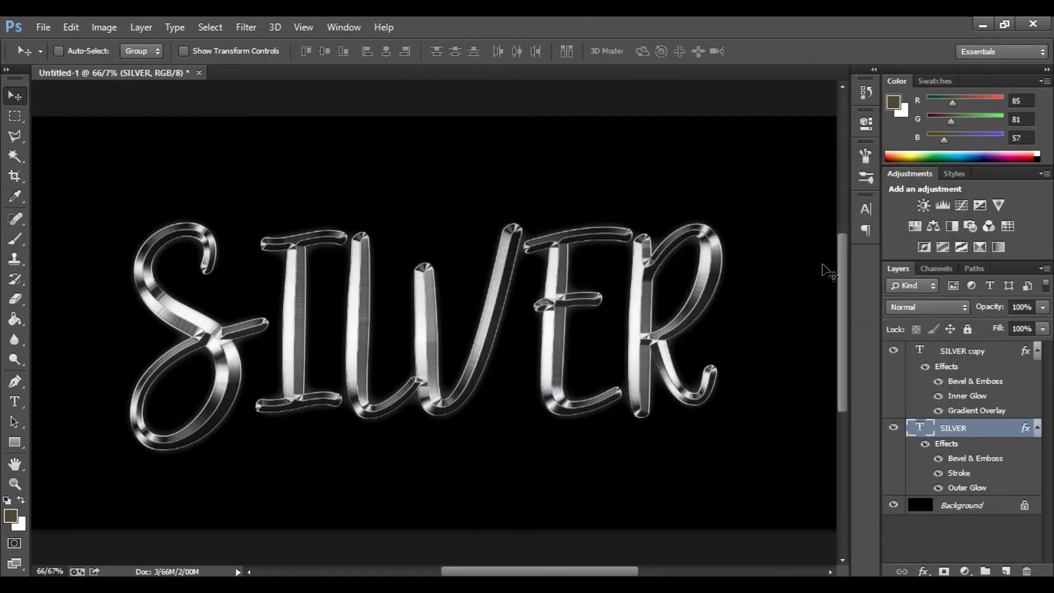
key(ctrl+minus)
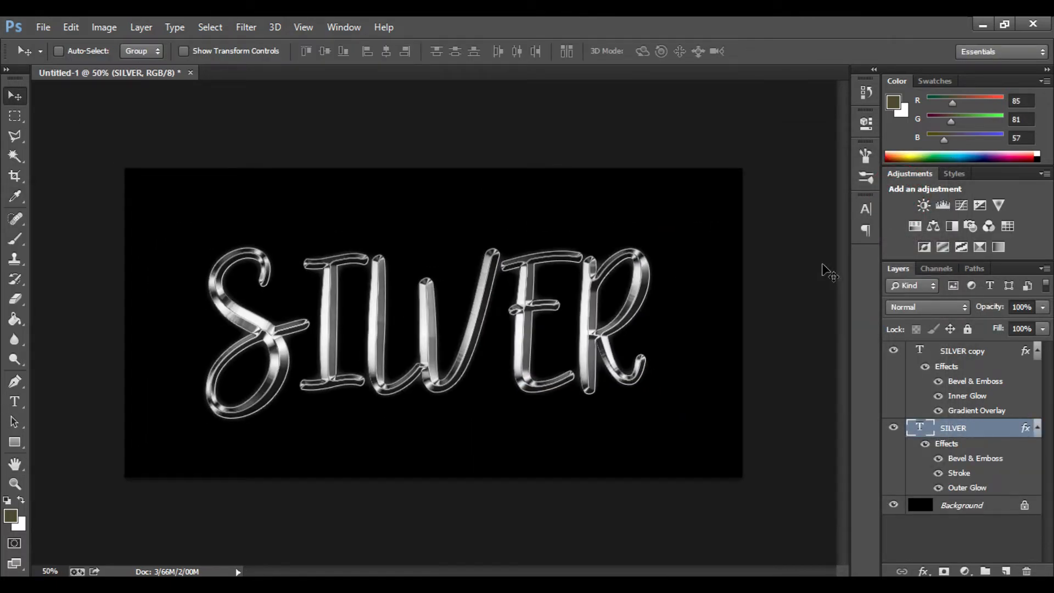
key(ctrl+plus)
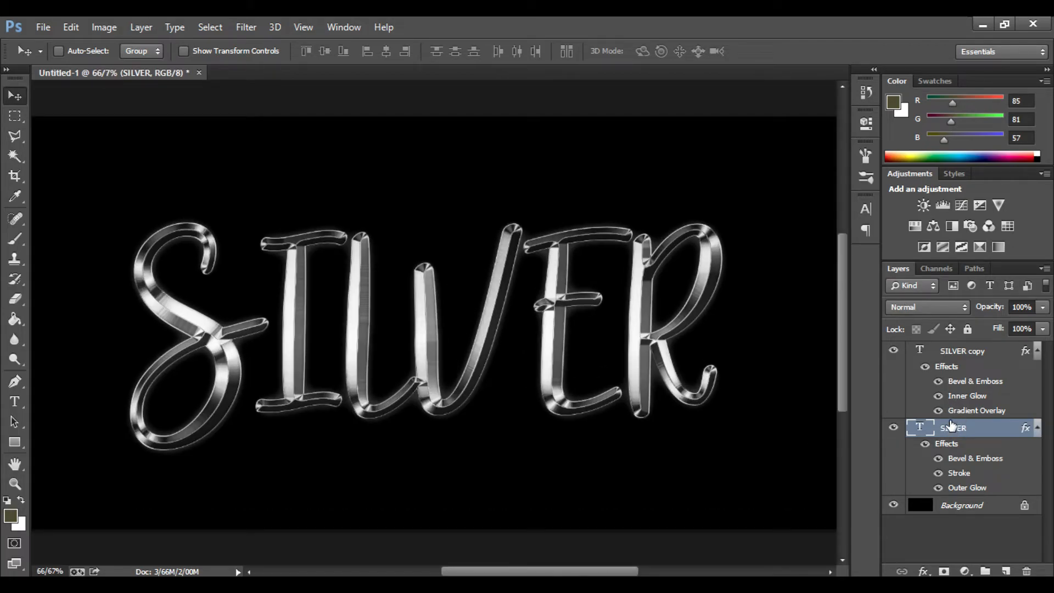
- Create a new layer named NEW above the SILVER copy layer
click(1000, 351)
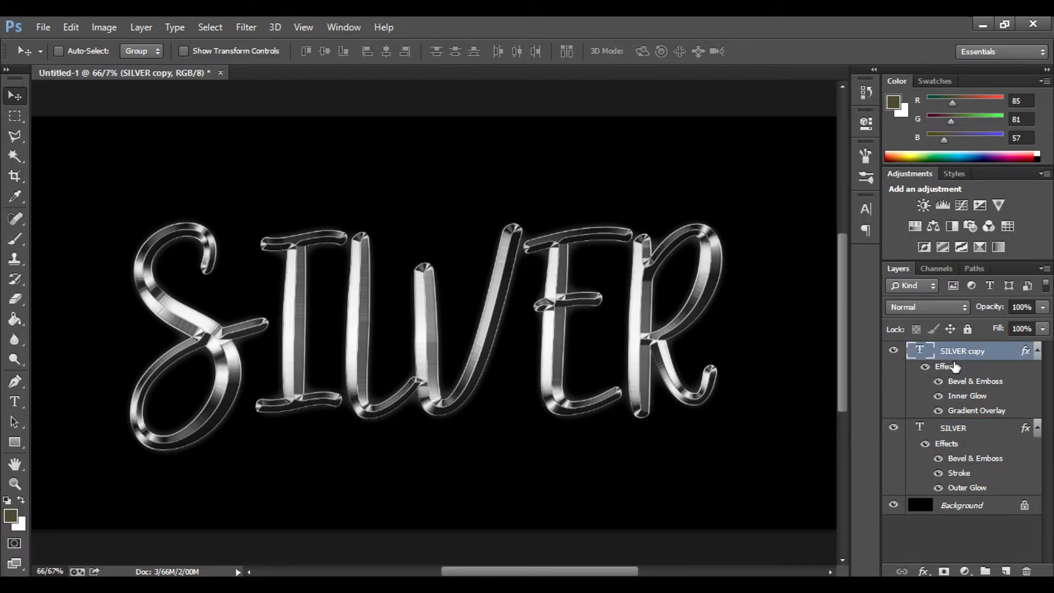
alt+click(1006, 570)
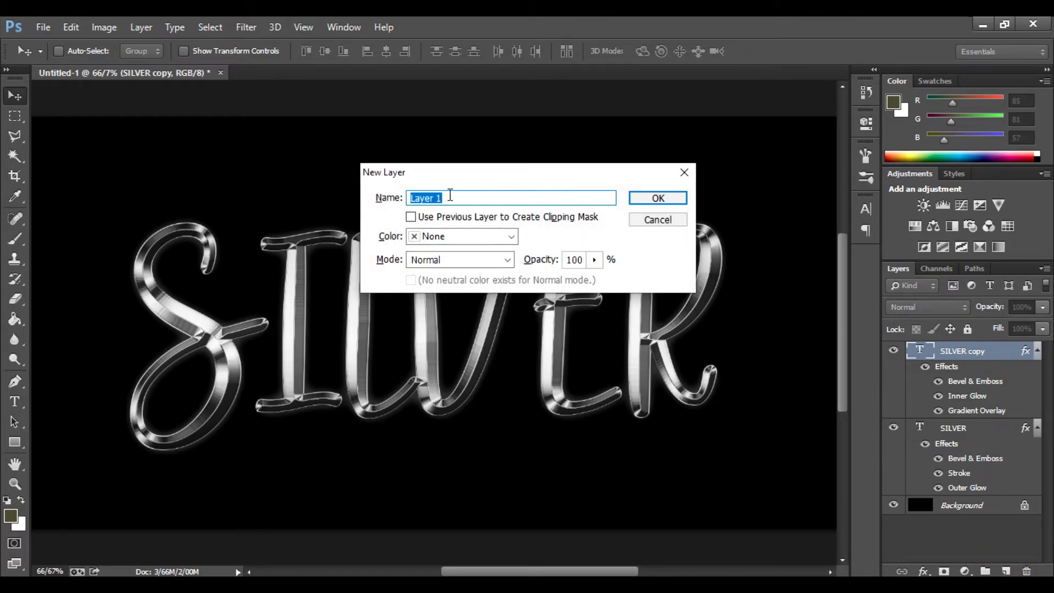
text(NEW)
click(658, 197)
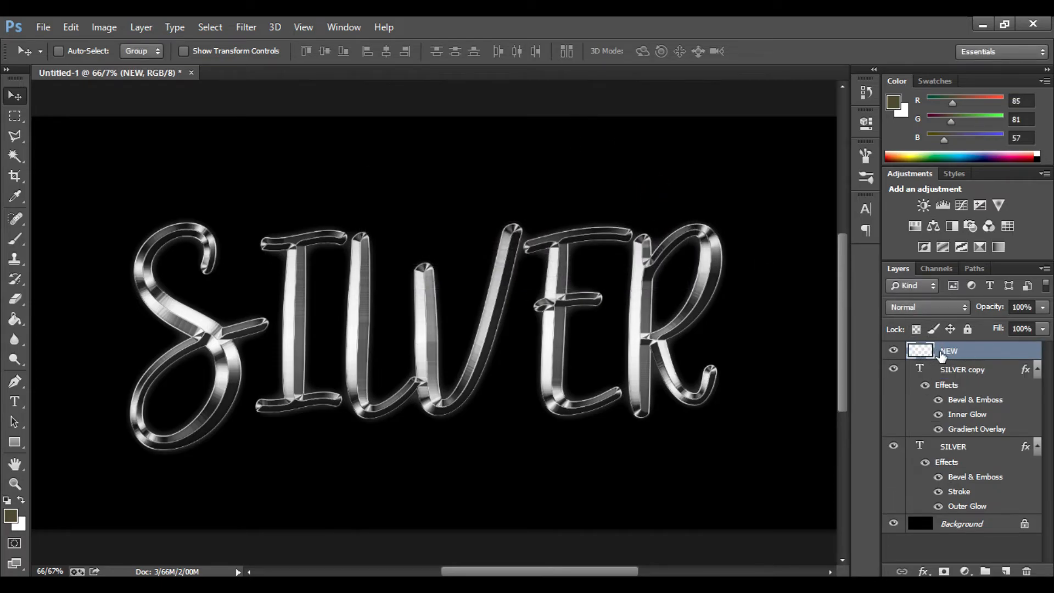
- Select the Brush tool, append the Assorted Brushes set, and choose the Crosshatch 4 brush
click(17, 238)
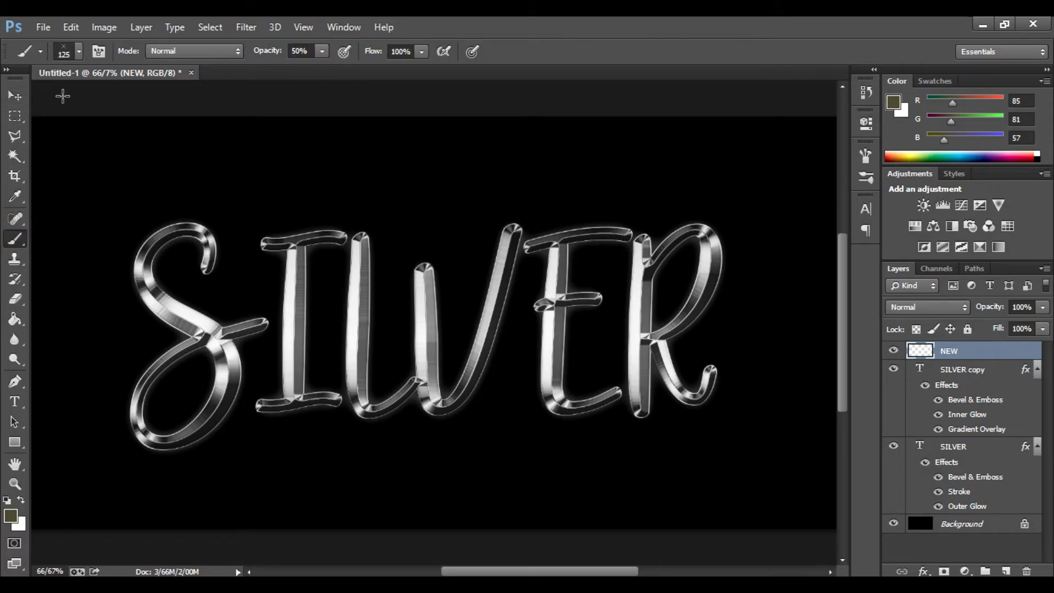
right_click(228, 204)
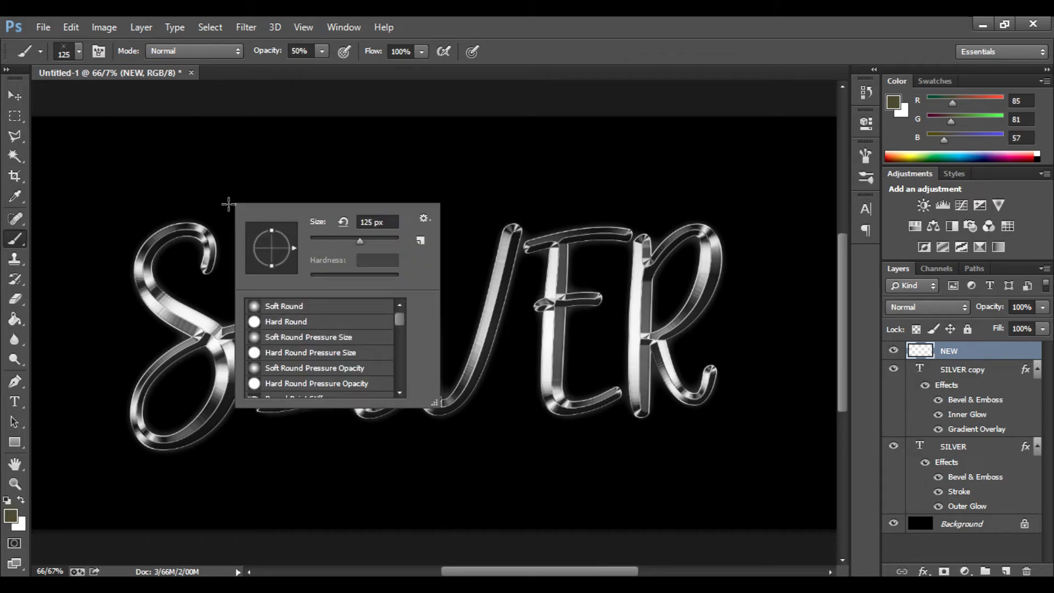
click(425, 219)
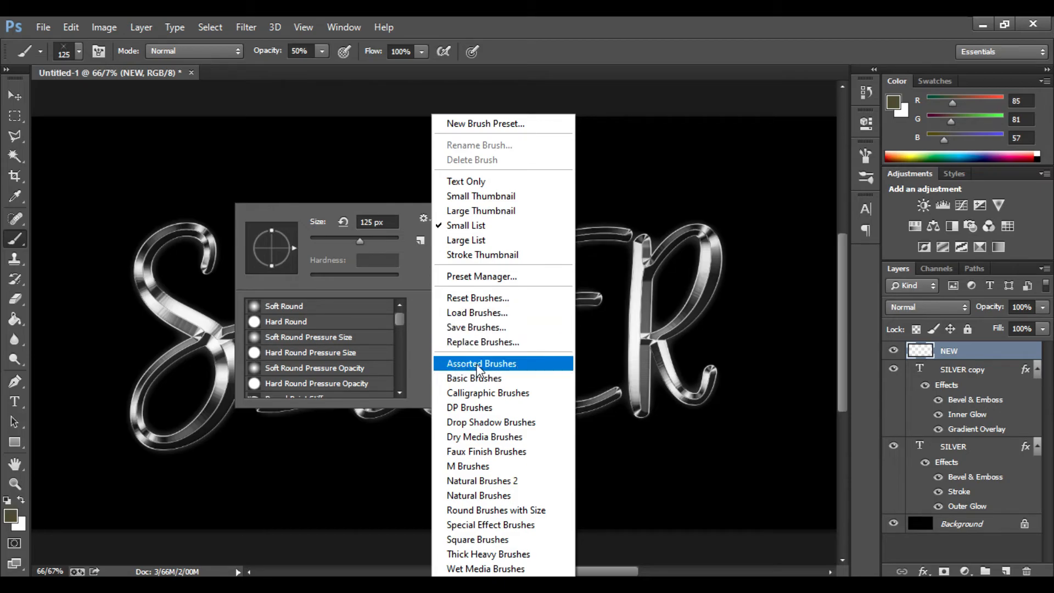
click(500, 364)
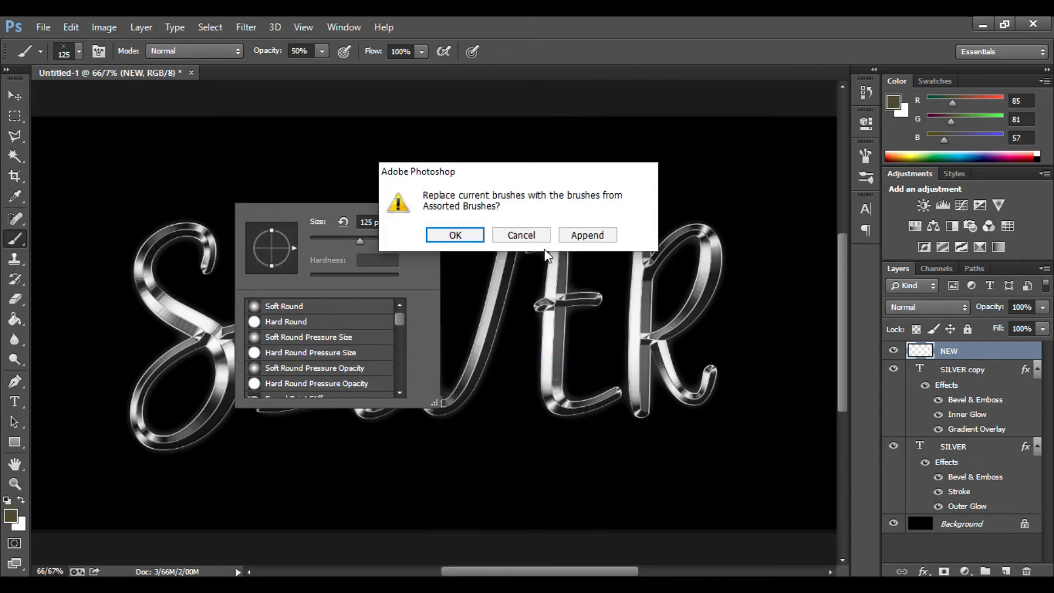
click(609, 236)
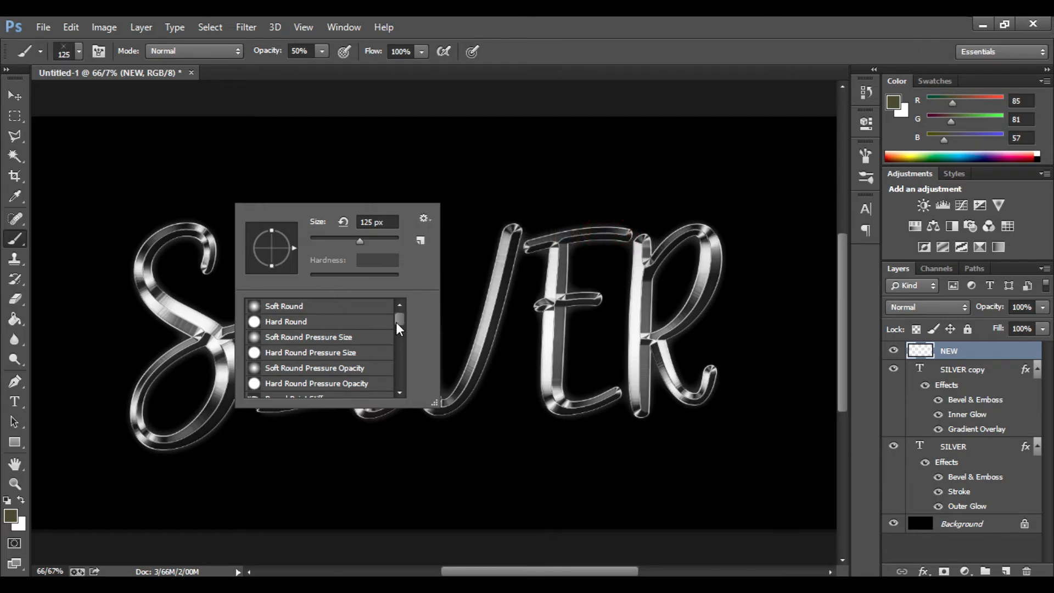
drag(396, 322, 396, 334)
scroll(302, 354, down, 4)
scroll(302, 354, down, 12)
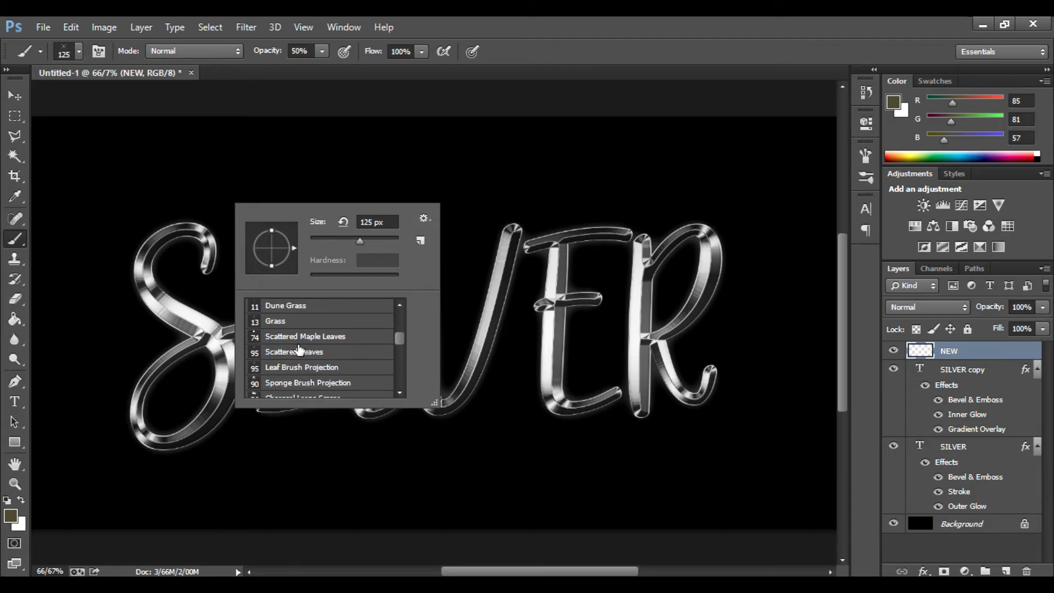
scroll(295, 348, down, 3)
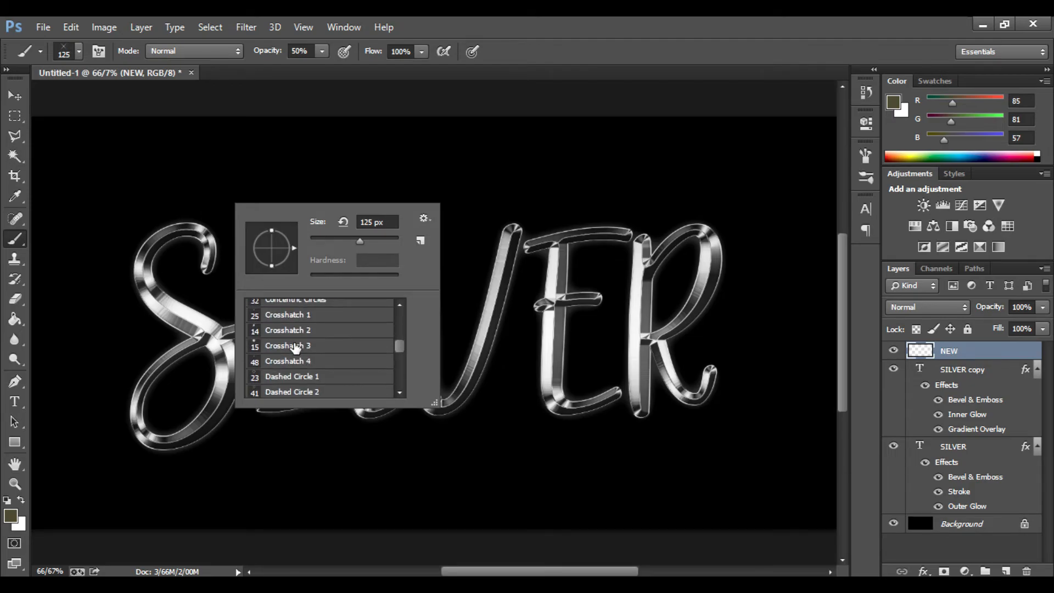
double_click(291, 363)
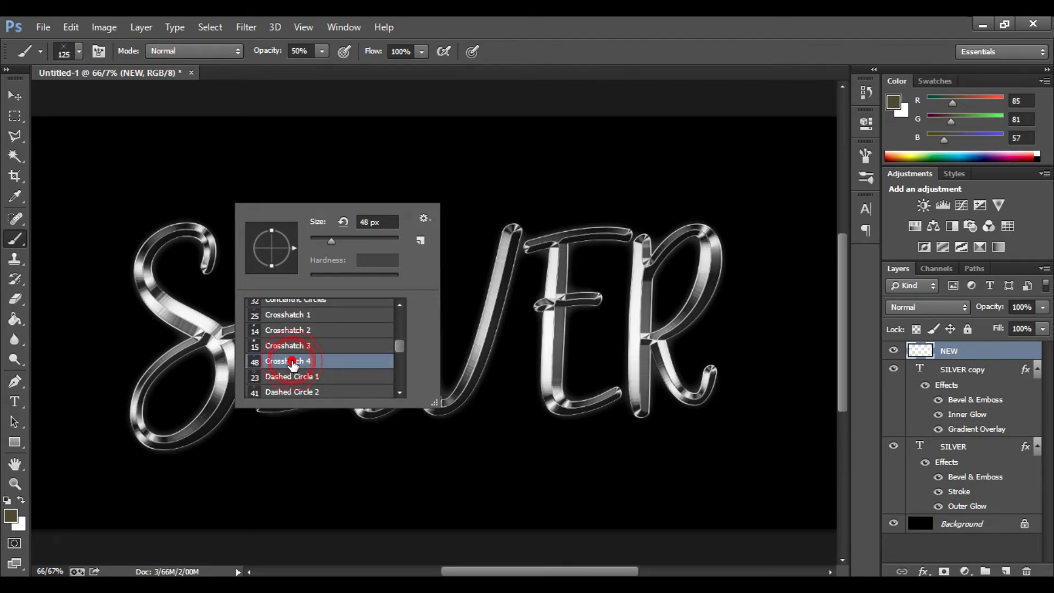
- Set the brush size to 184 px and stamp trial sparkles on the text, undoing the last stamp
click(79, 51)
click(134, 100)
click(148, 101)
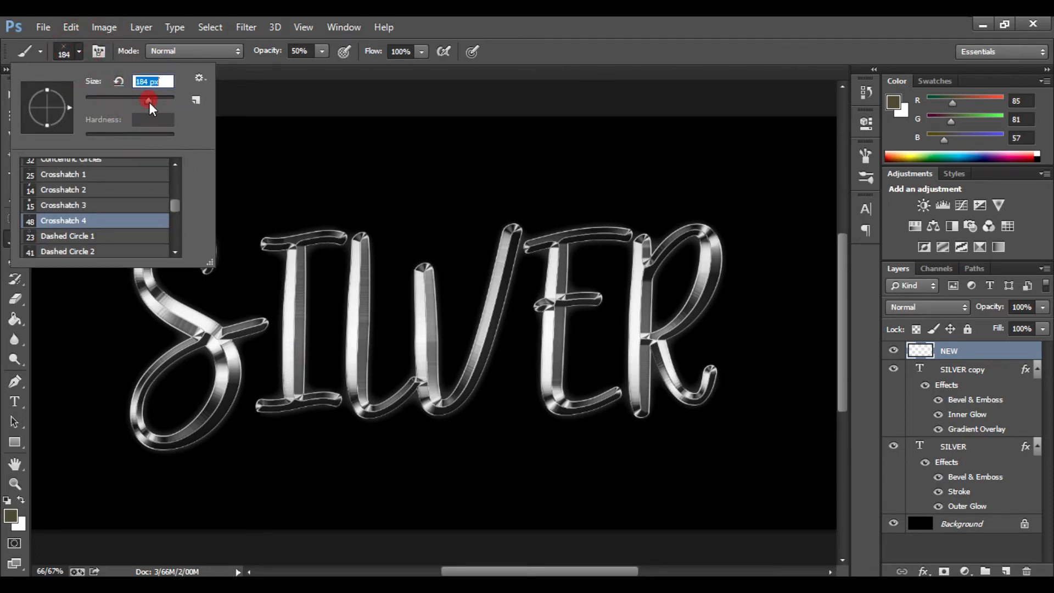
click(333, 227)
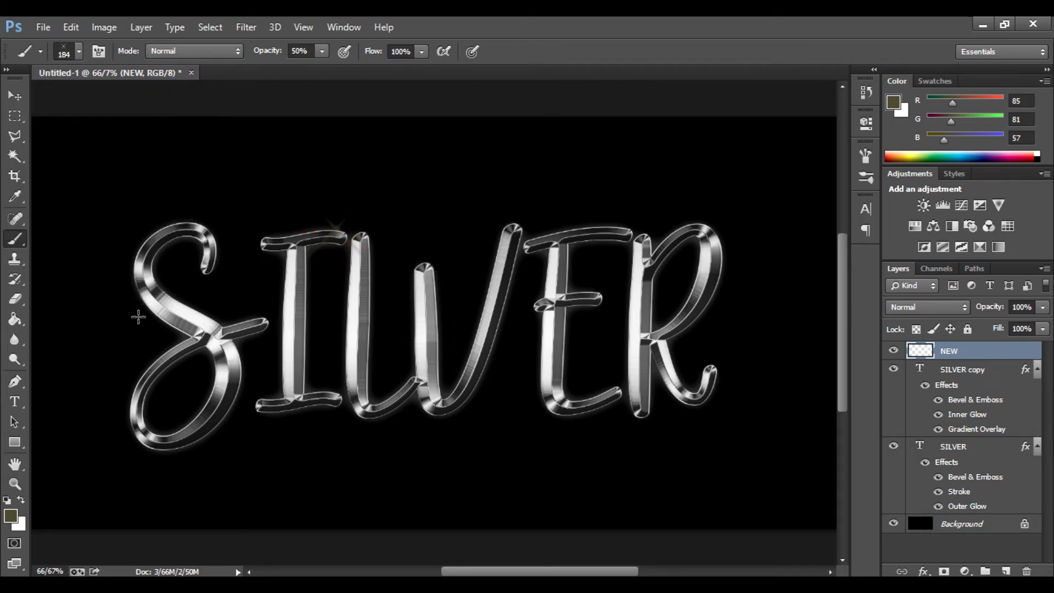
click(150, 431)
key(ctrl+z)
- Set the foreground colour to a light grey sampled from the silver text
click(11, 515)
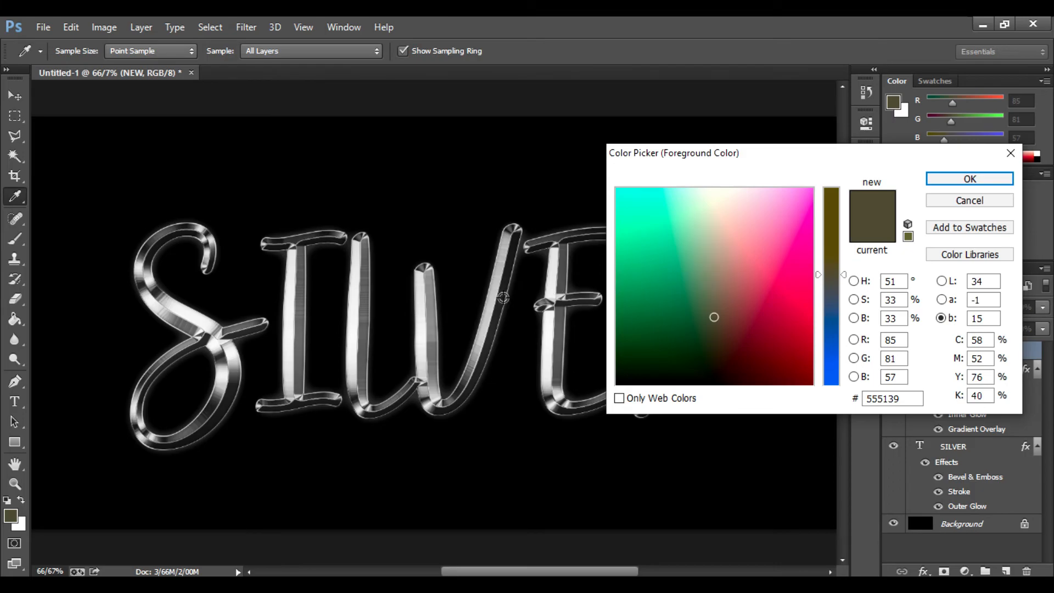
click(427, 319)
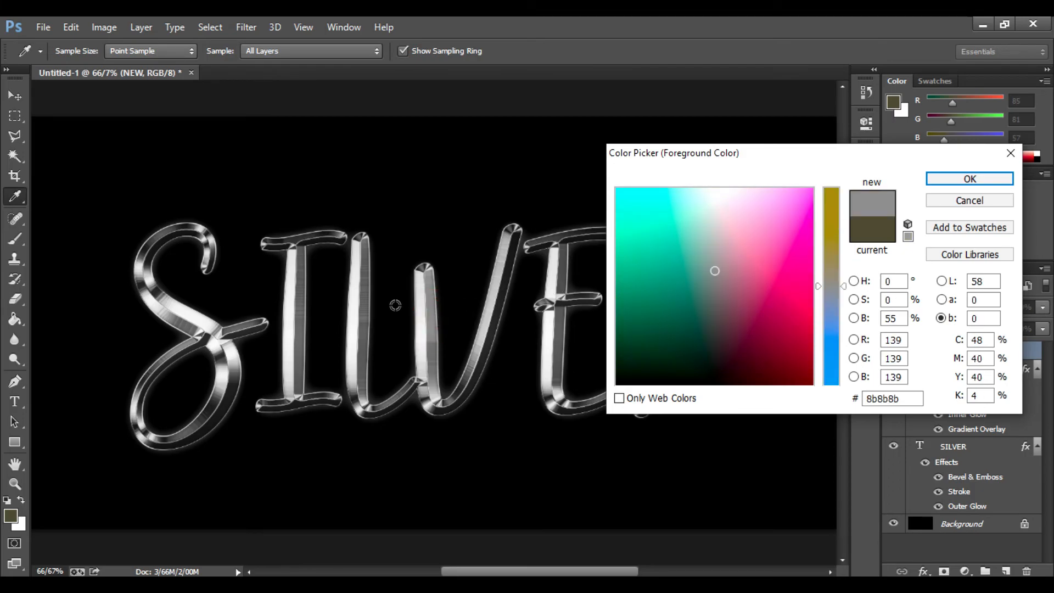
click(424, 303)
click(956, 182)
- Stamp crosshatch sparkles at several highlight points on the letters of SILVER
key(b)
click(199, 223)
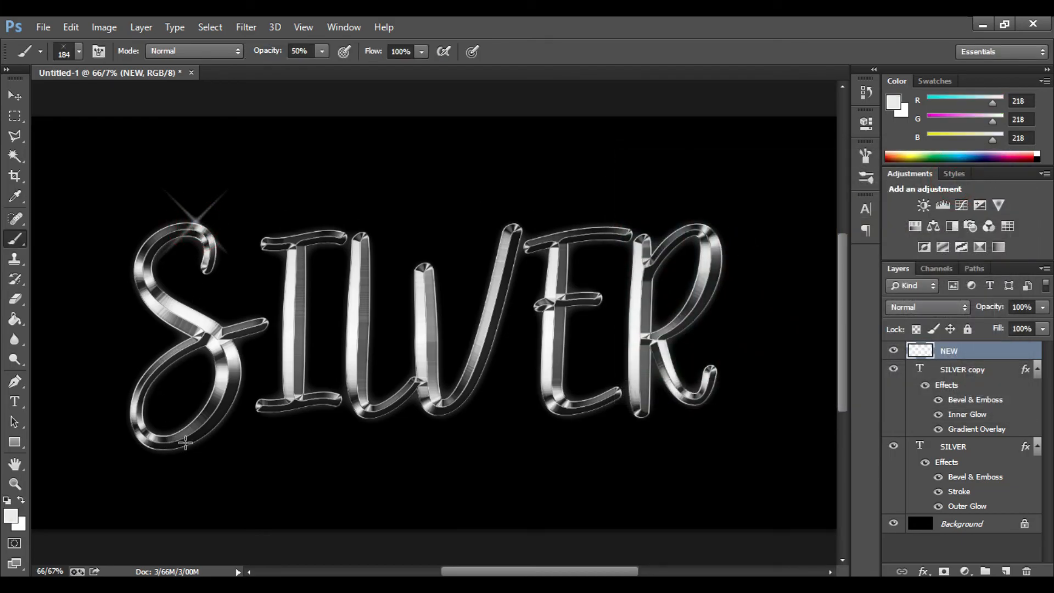
click(162, 438)
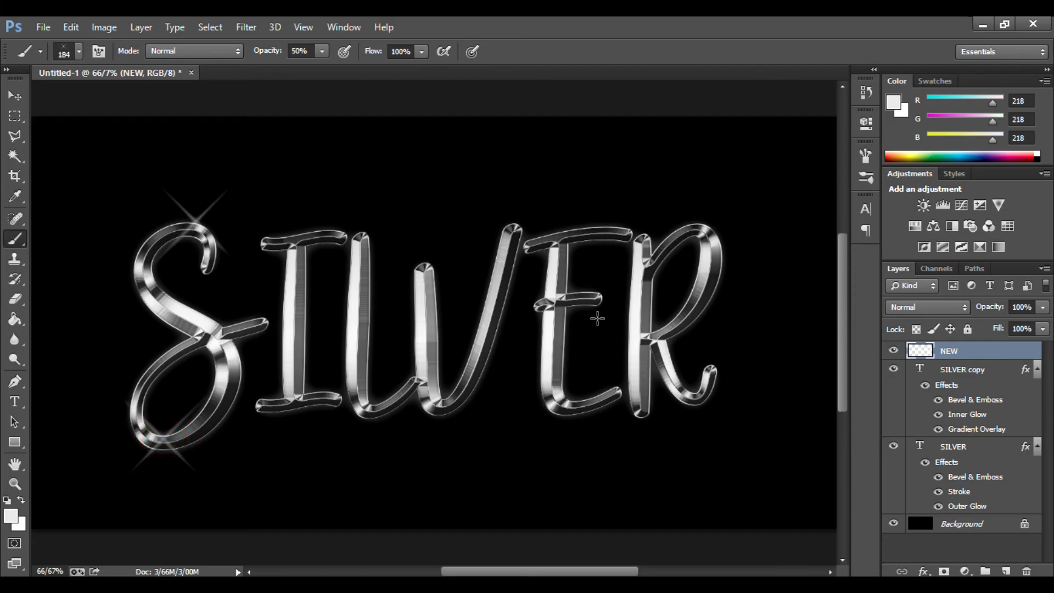
click(513, 231)
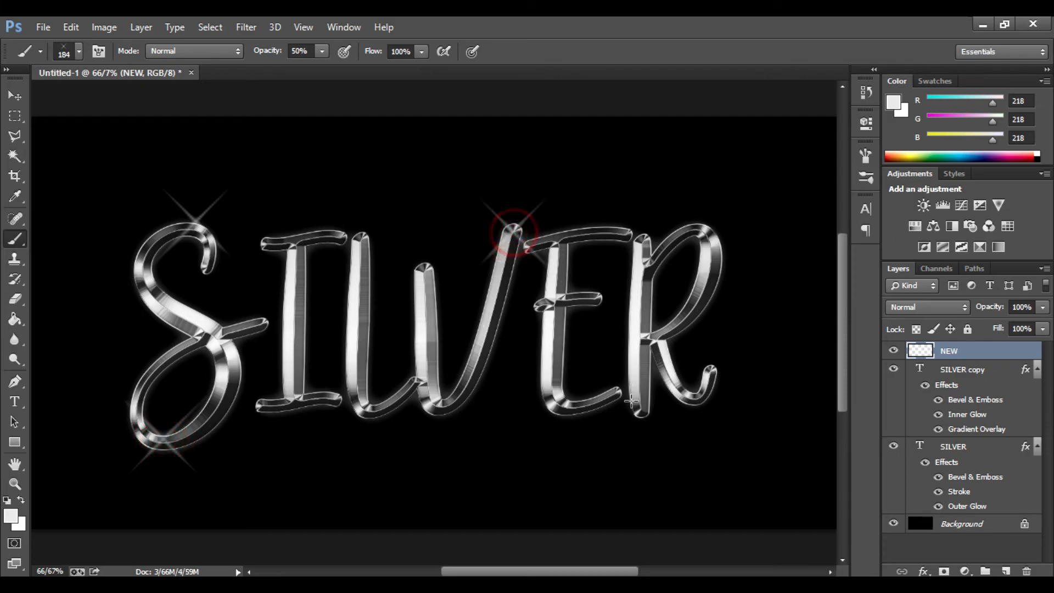
click(713, 370)
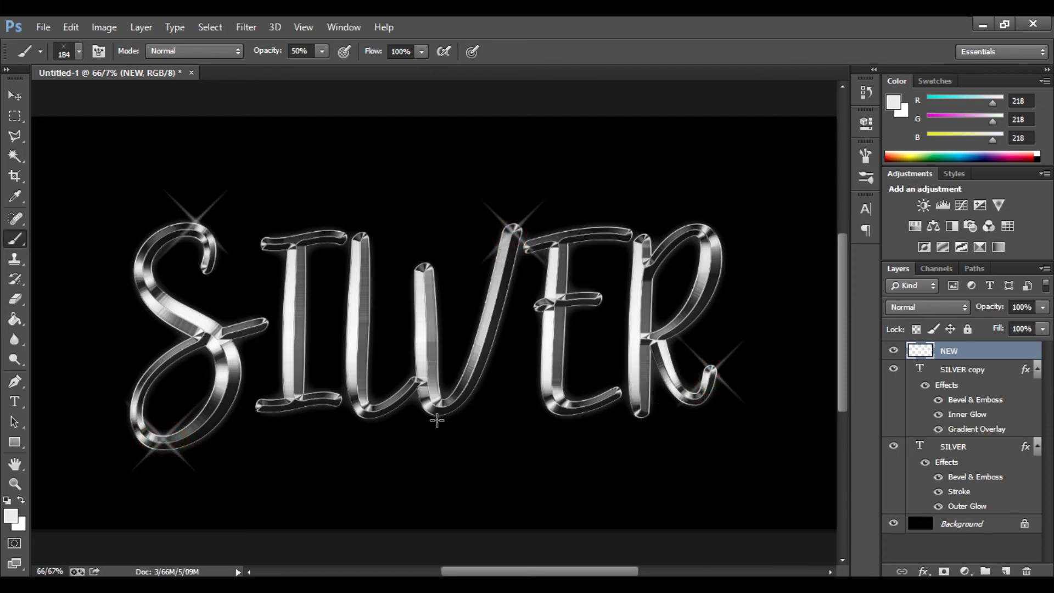
click(406, 384)
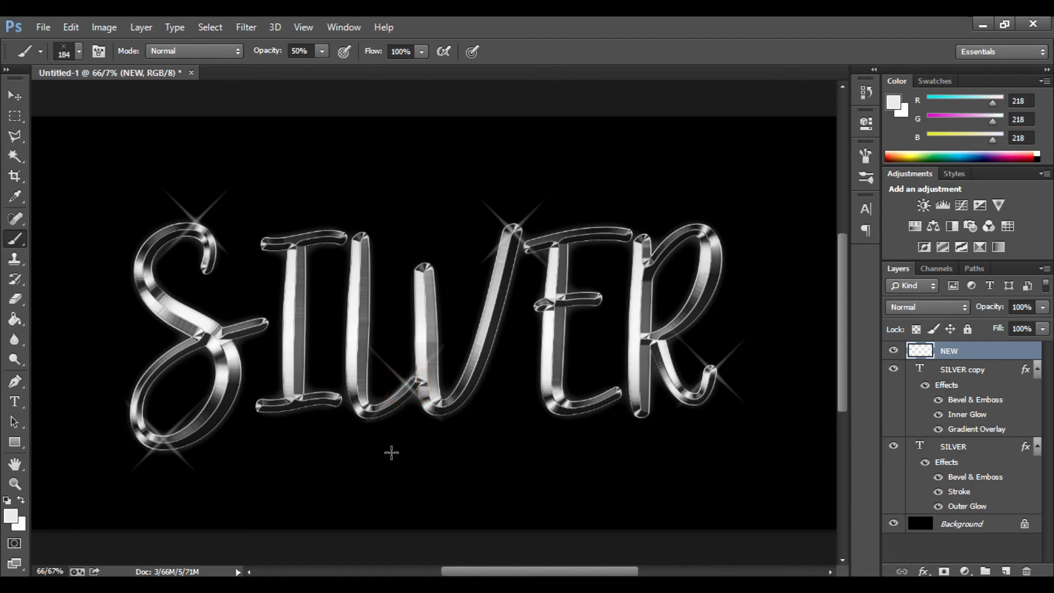
click(300, 257)
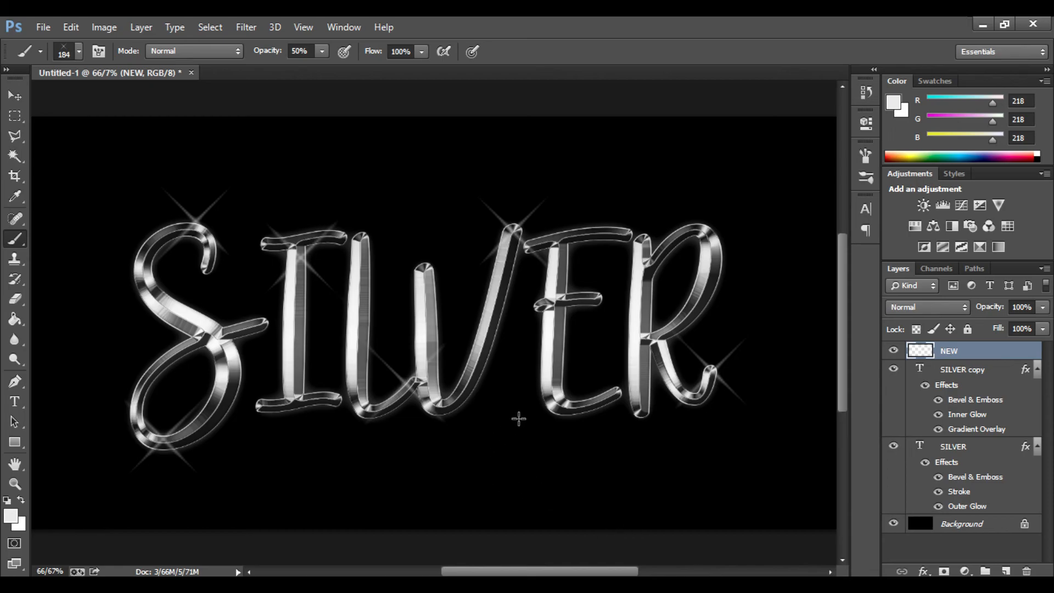
click(715, 233)
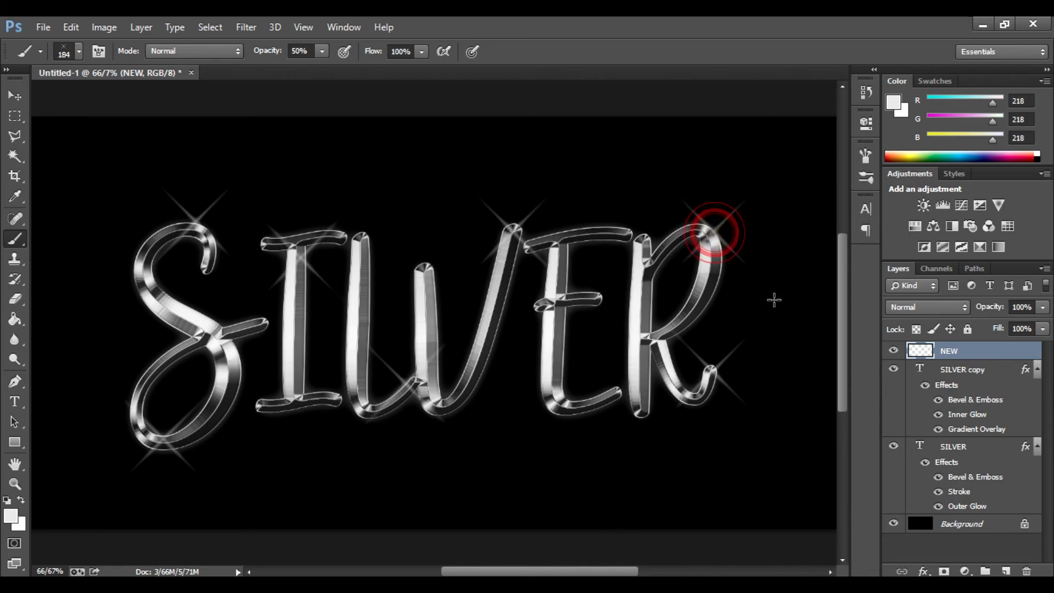
- Lower the NEW layer's opacity to 32%
click(984, 356)
click(1042, 307)
drag(1043, 326, 995, 337)
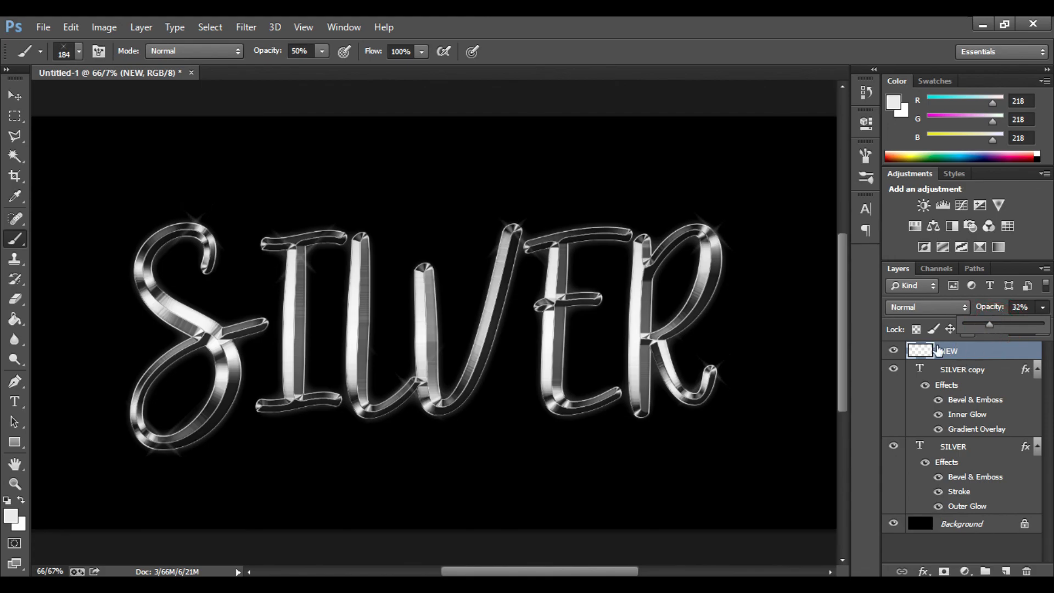
click(864, 375)
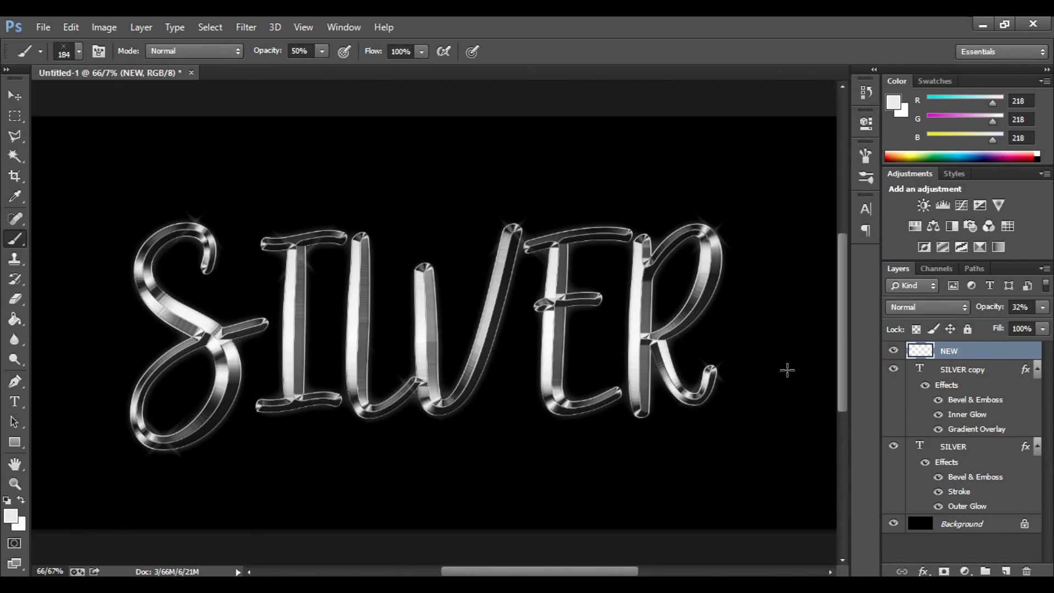
key(ctrl+minus)
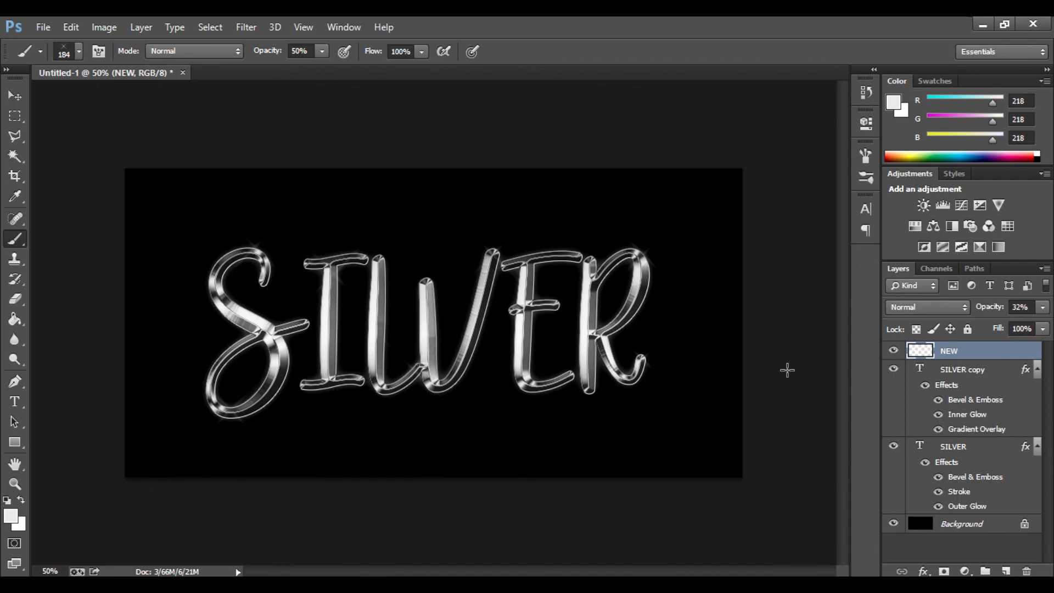